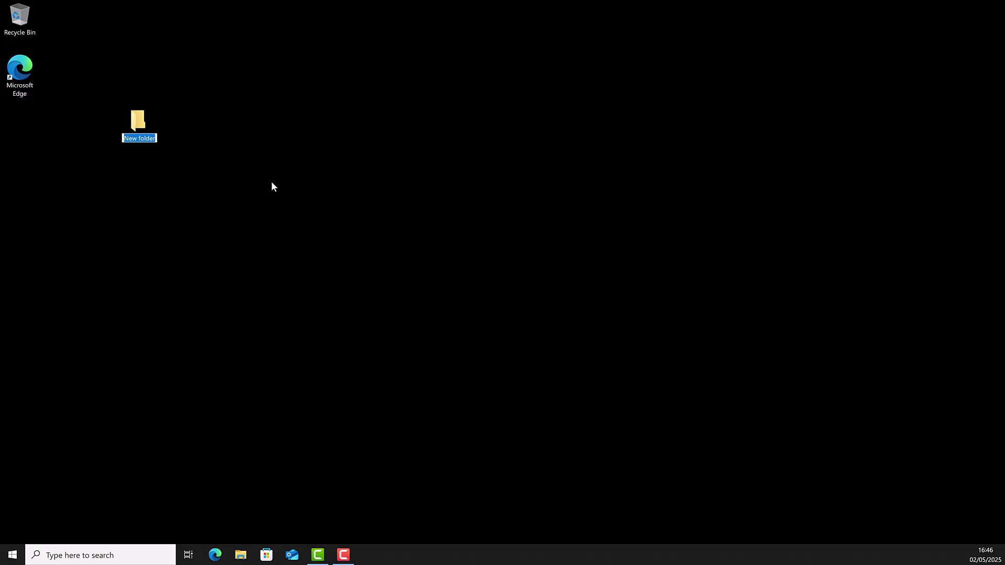
pyautogui.write('@Misc')
pyautogui.press('Return')
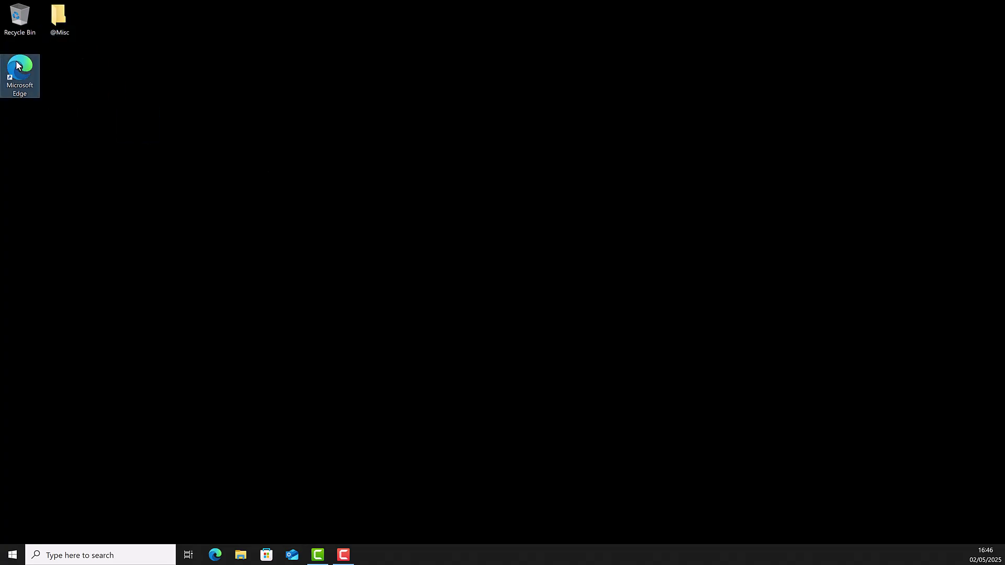
pyautogui.moveTo(58, 13); pyautogui.dragTo(59, 14)
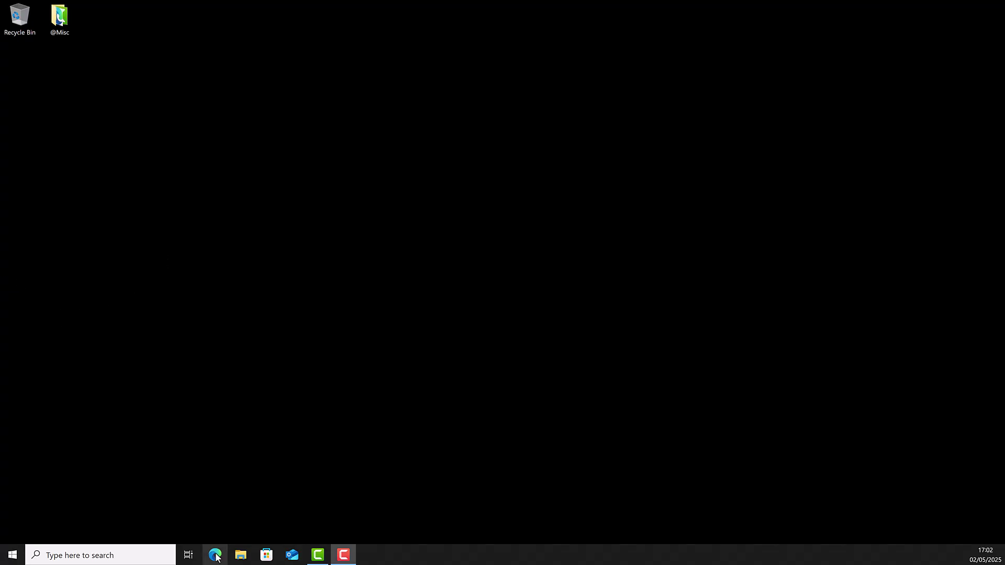
# Search Google for 'setup gmail account' and open the 'Create a Gmail account' help article
pyautogui.click(215, 554)
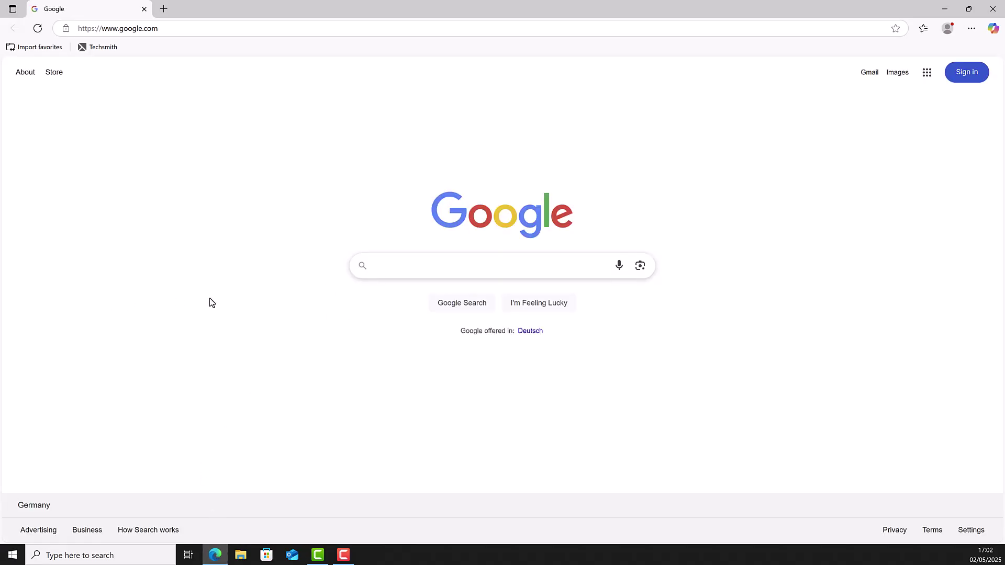
pyautogui.write('setup gmail accou')
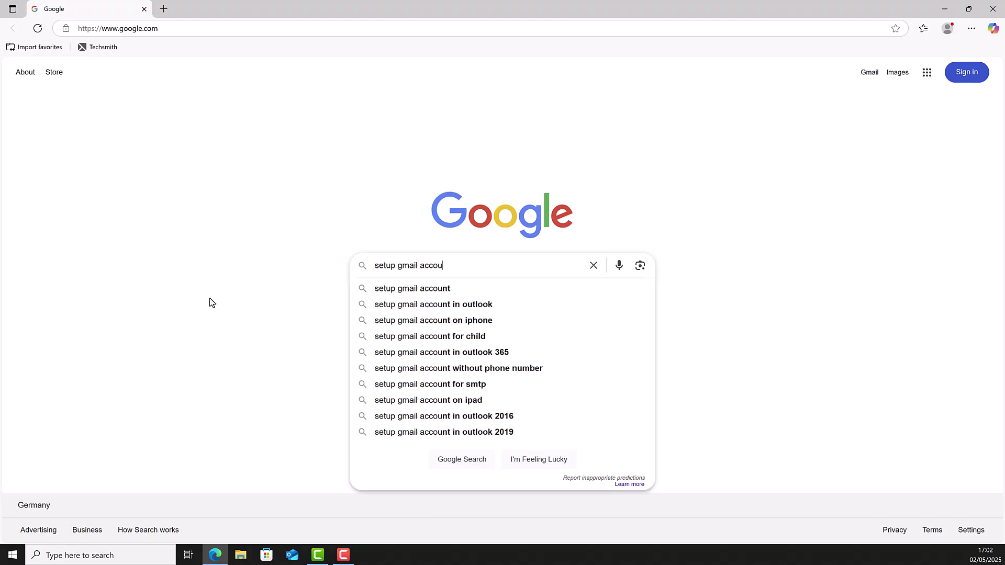
pyautogui.write('nt')
pyautogui.press('Return')
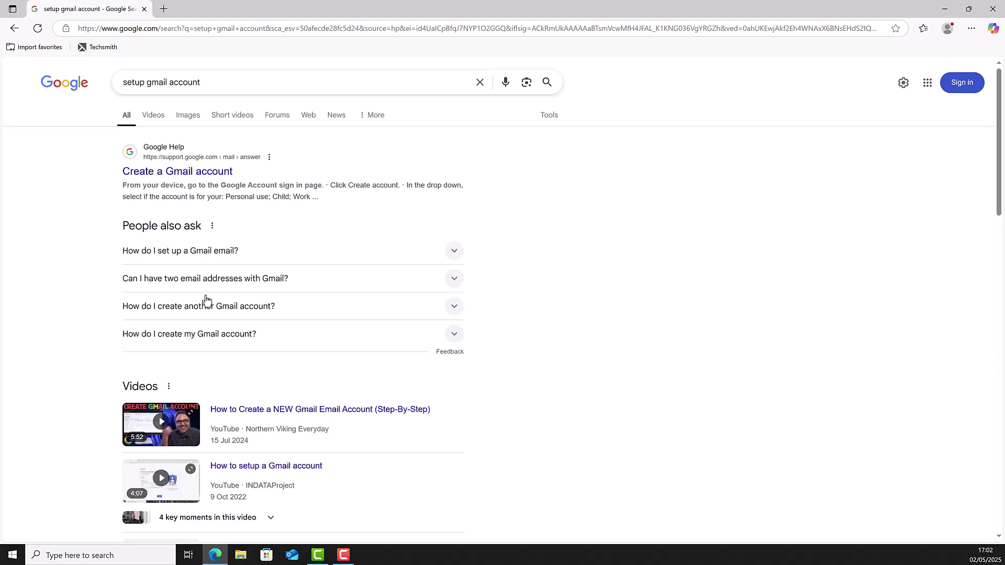
pyautogui.click(172, 171)
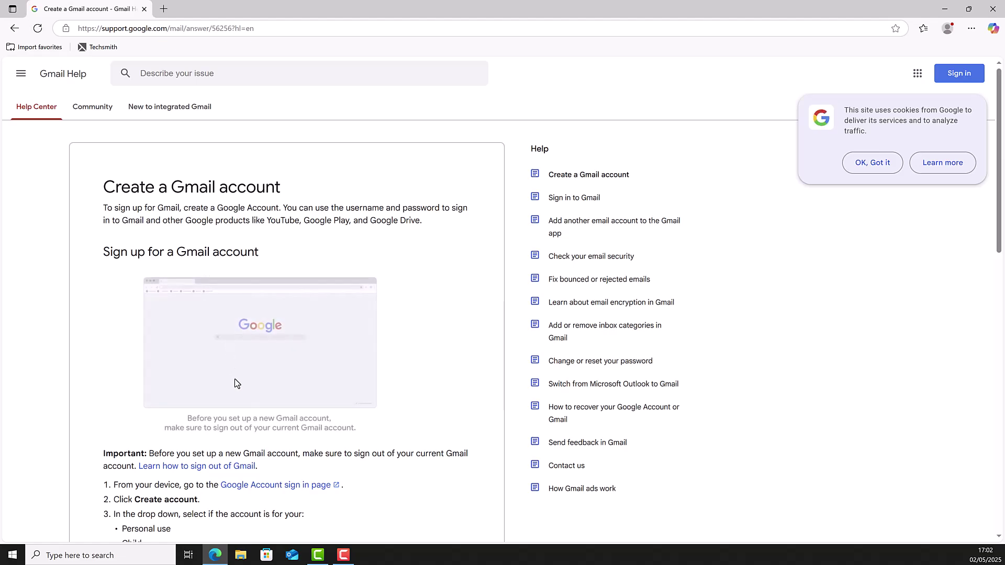
# Start a new work or business Google account using a free Gmail address
pyautogui.click(265, 491)
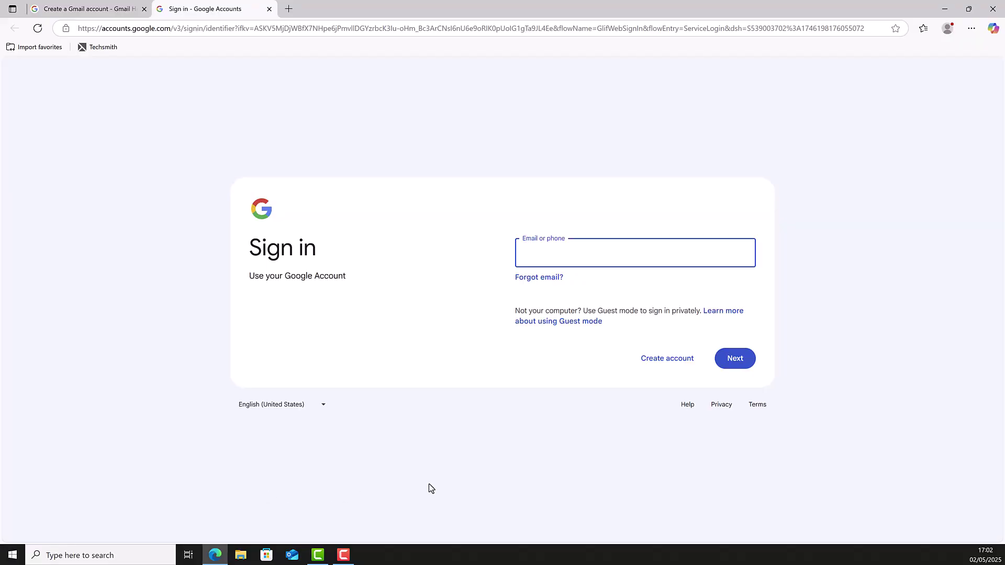
pyautogui.click(675, 359)
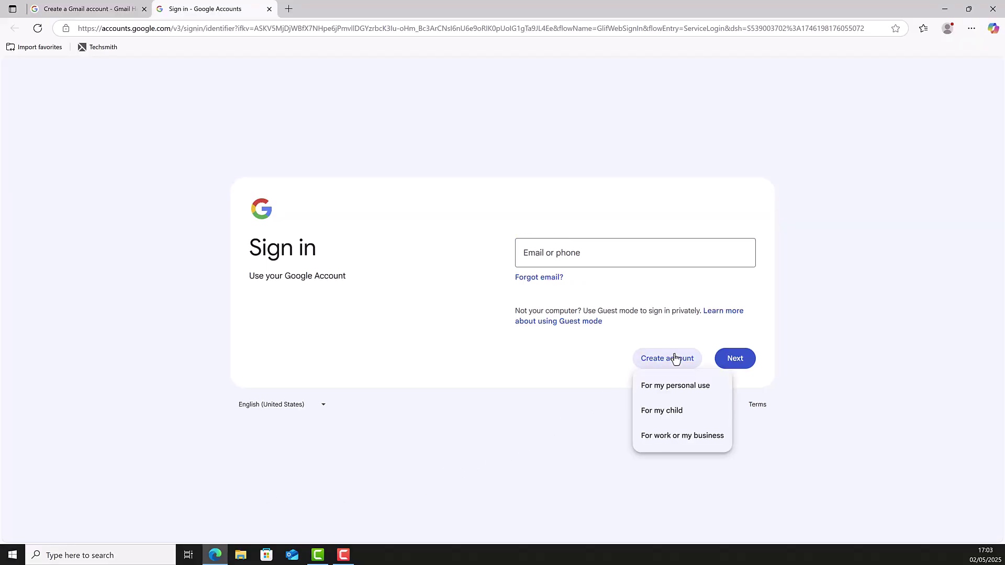
pyautogui.click(679, 443)
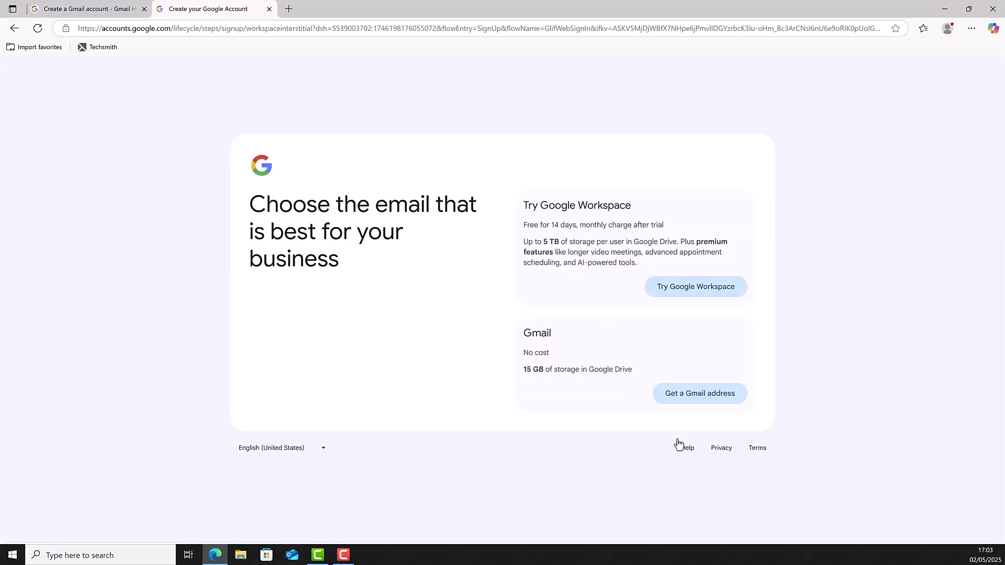
pyautogui.click(698, 397)
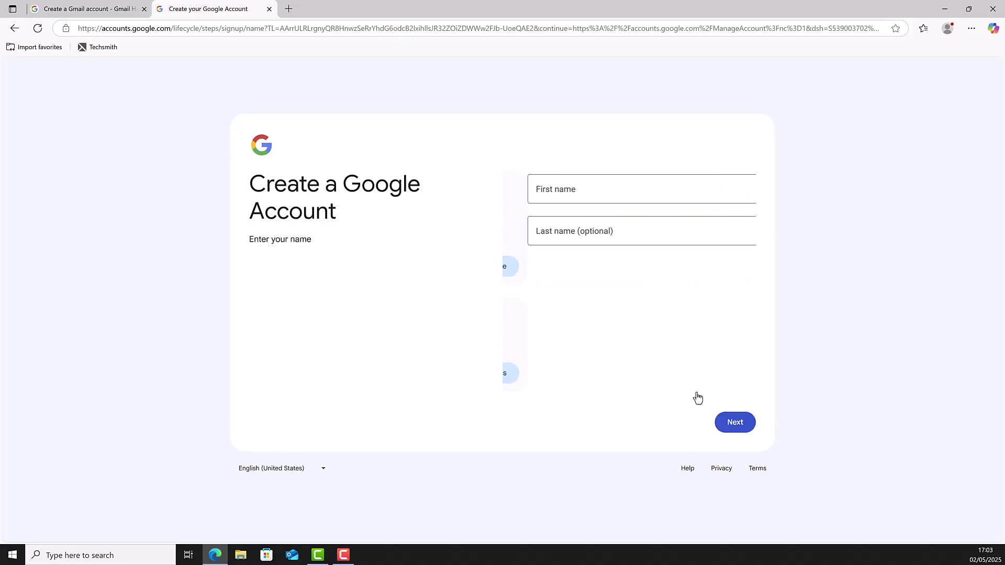
# Enter the first and last name, pass the birthday step, and choose to create a Gmail address
pyautogui.write('Agent5')
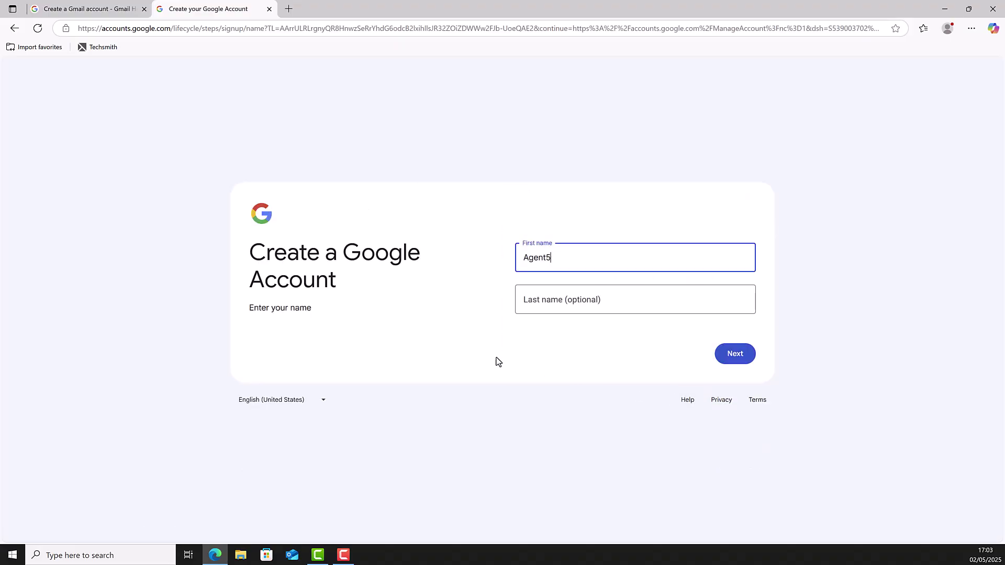
pyautogui.press('Tab')
pyautogui.write('B24')
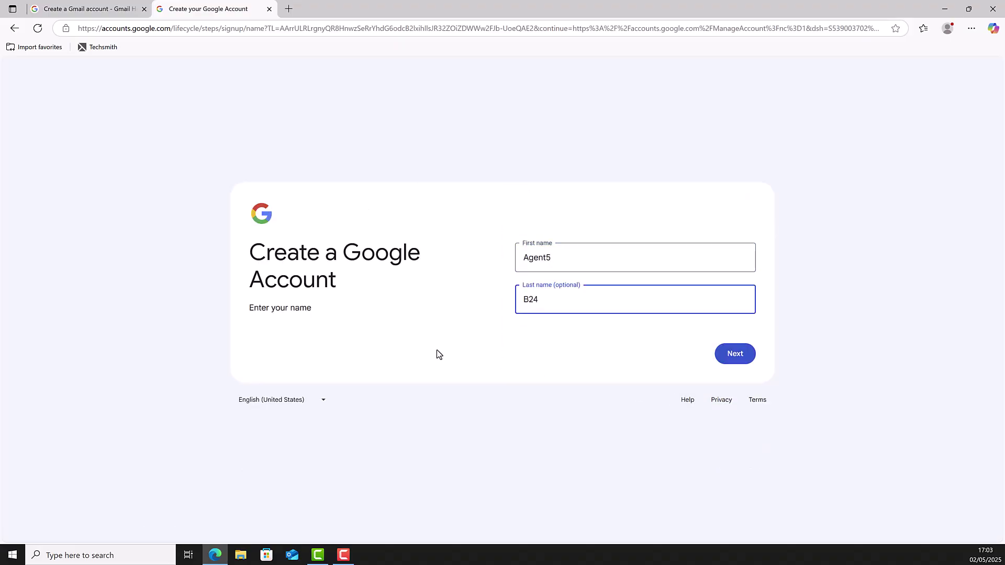
pyautogui.click(735, 356)
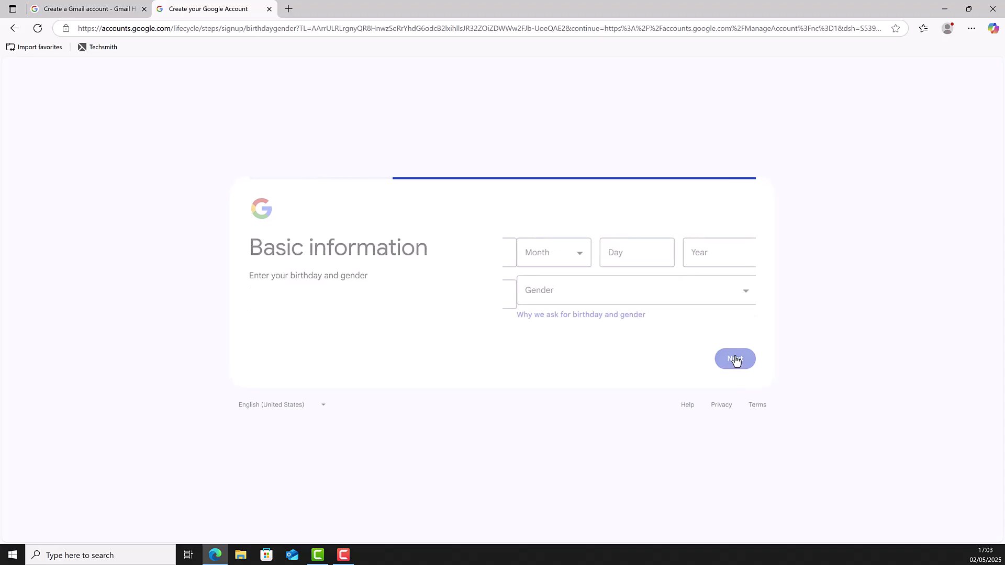
pyautogui.click(735, 359)
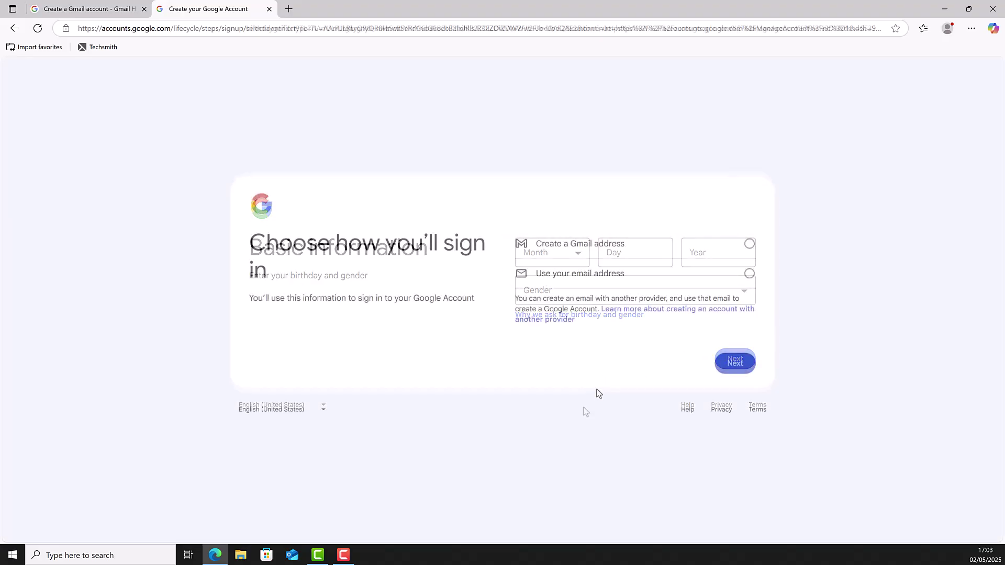
pyautogui.click(749, 243)
pyautogui.click(735, 365)
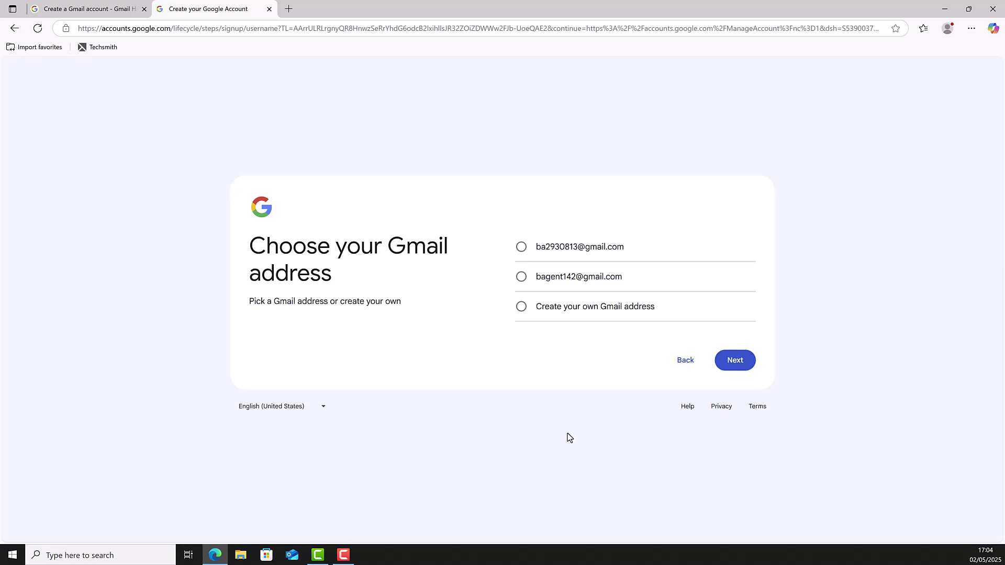
# Pick a custom Gmail username, revising it after the first choice is taken
pyautogui.click(560, 308)
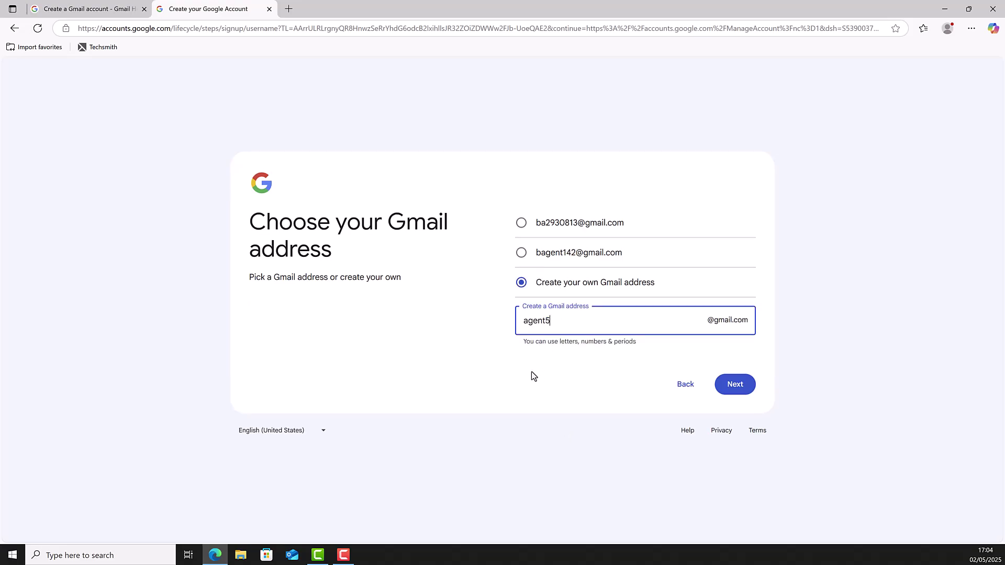
pyautogui.click(733, 385)
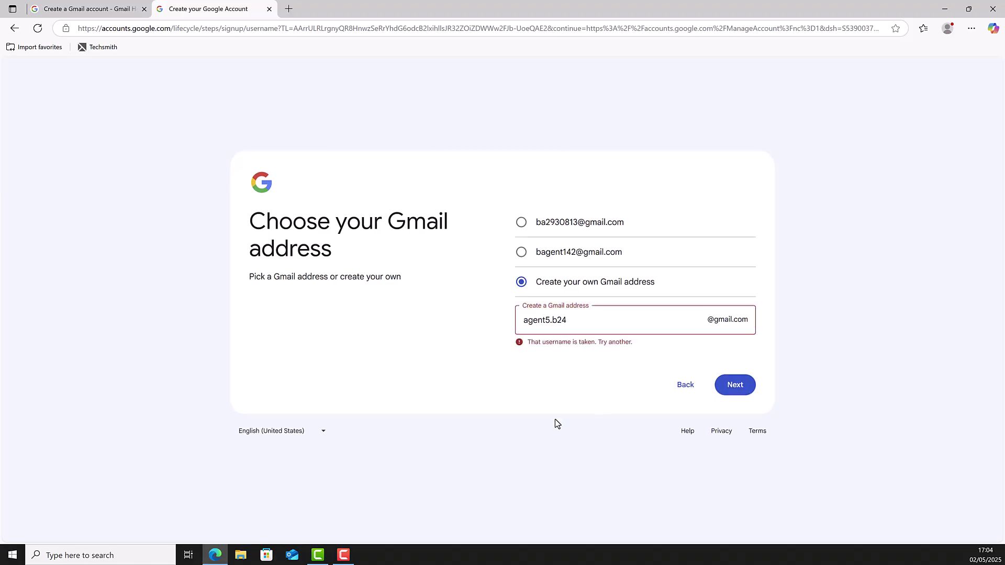
pyautogui.click(584, 320)
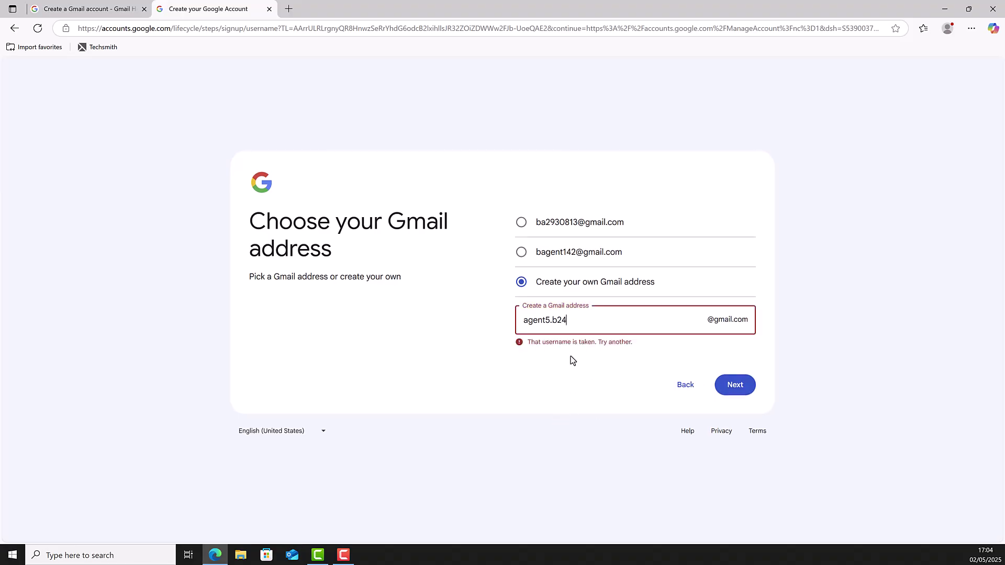
pyautogui.write('ai')
pyautogui.click(733, 390)
# Enter and confirm the new account password
pyautogui.write('•••')
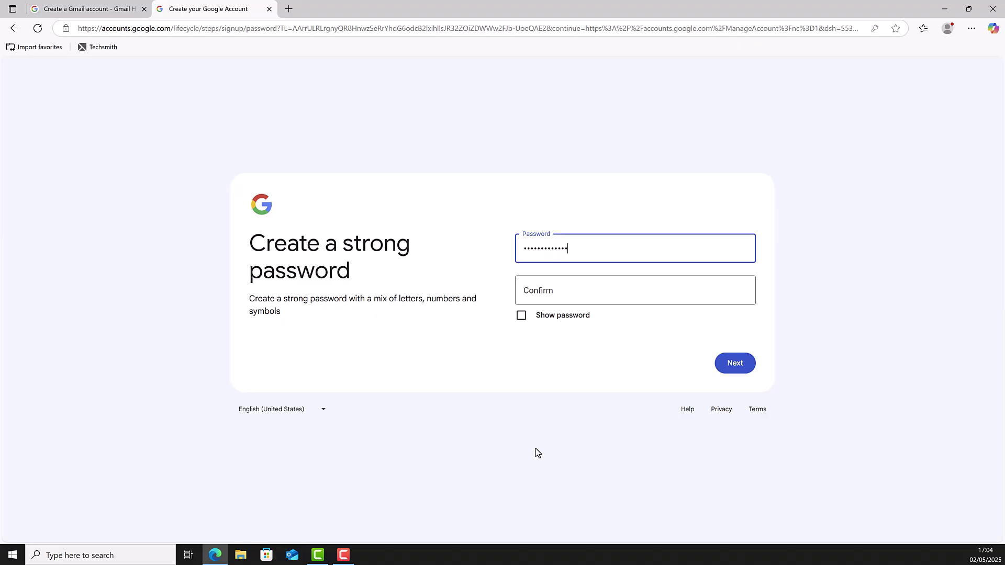
pyautogui.press('Tab')
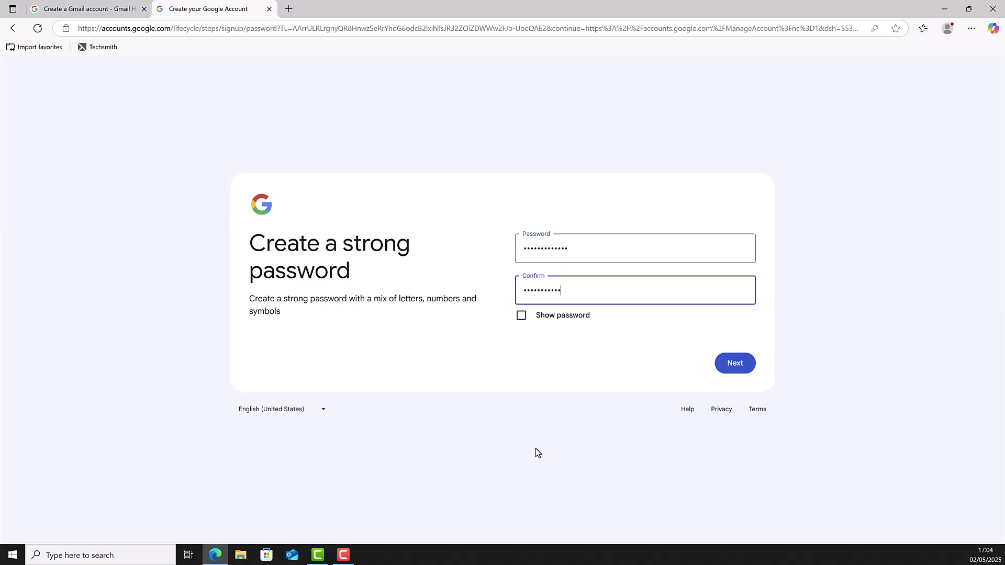
pyautogui.press('Return')
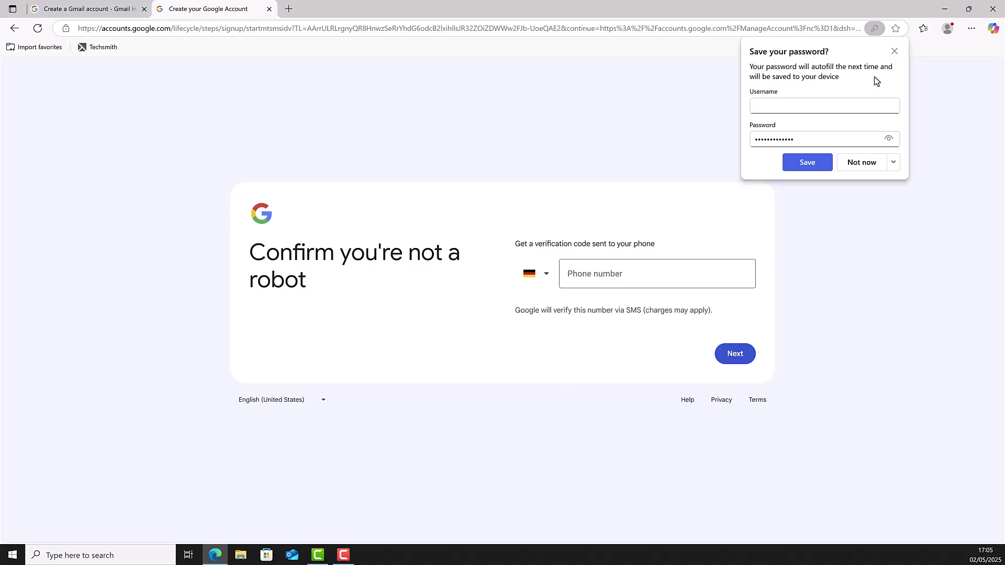
# Dismiss the save-password offer and submit the phone verification code
pyautogui.click(894, 50)
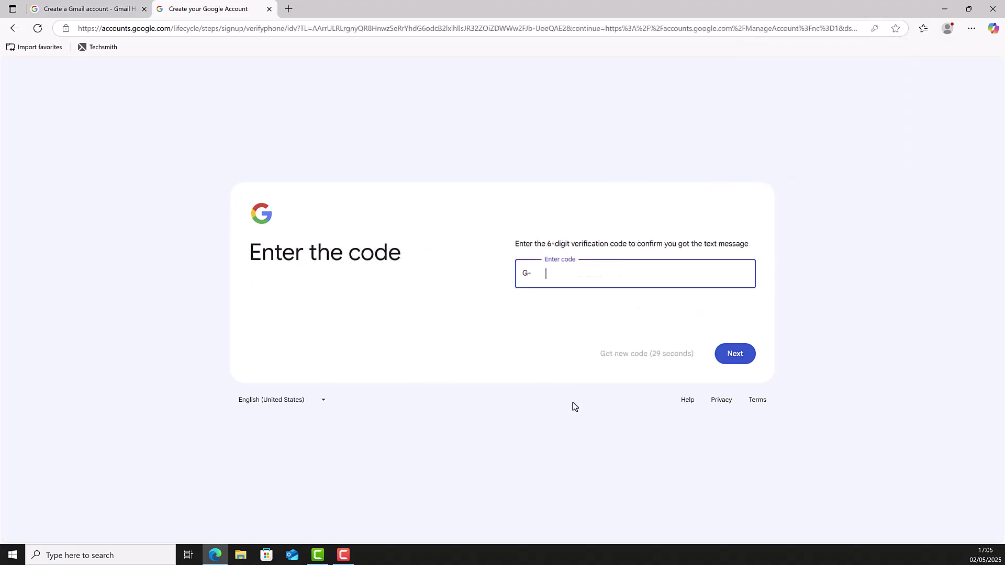
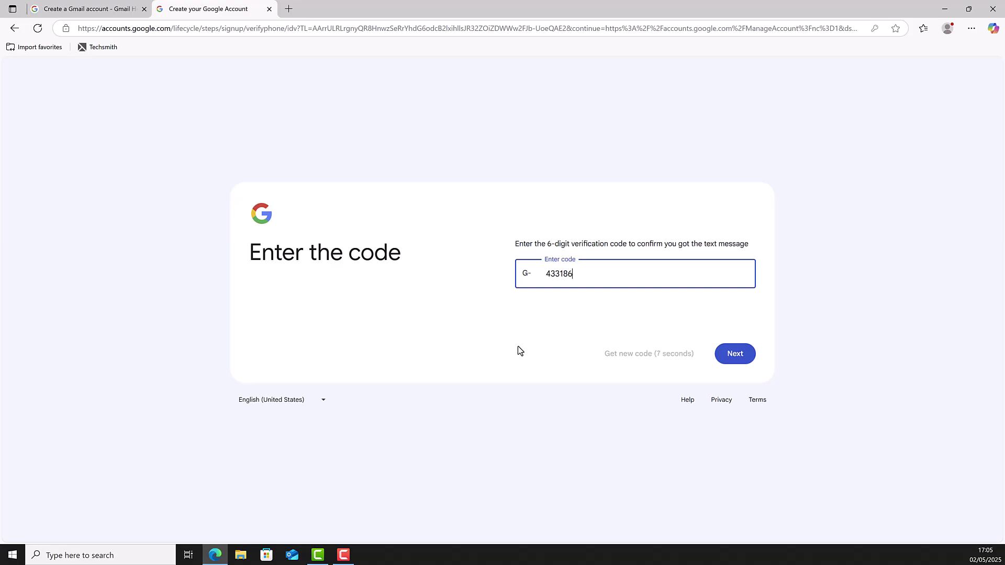
pyautogui.press('Return')
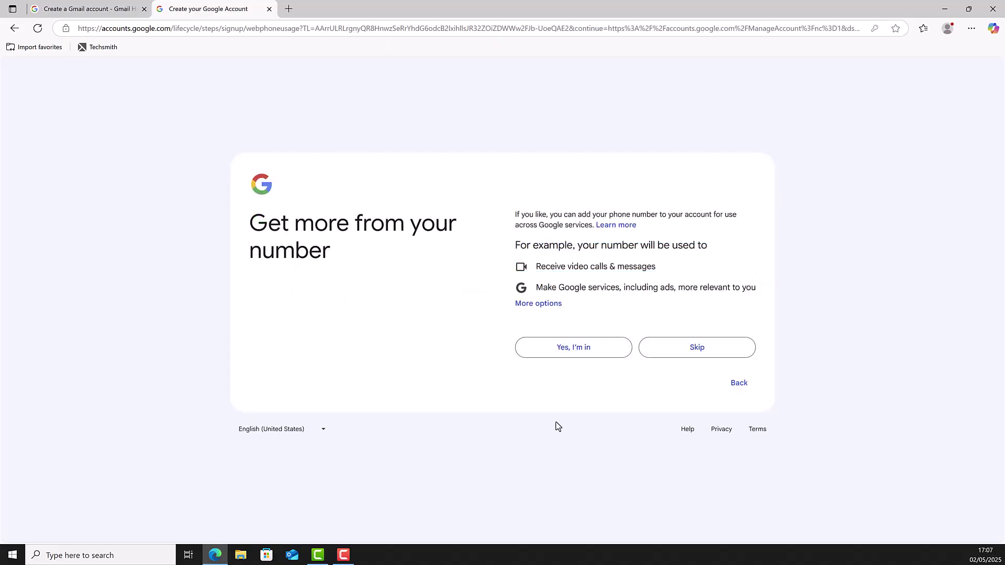
# Allow phone number use, accept all privacy settings in one step, and agree to Privacy and Terms
pyautogui.click(570, 348)
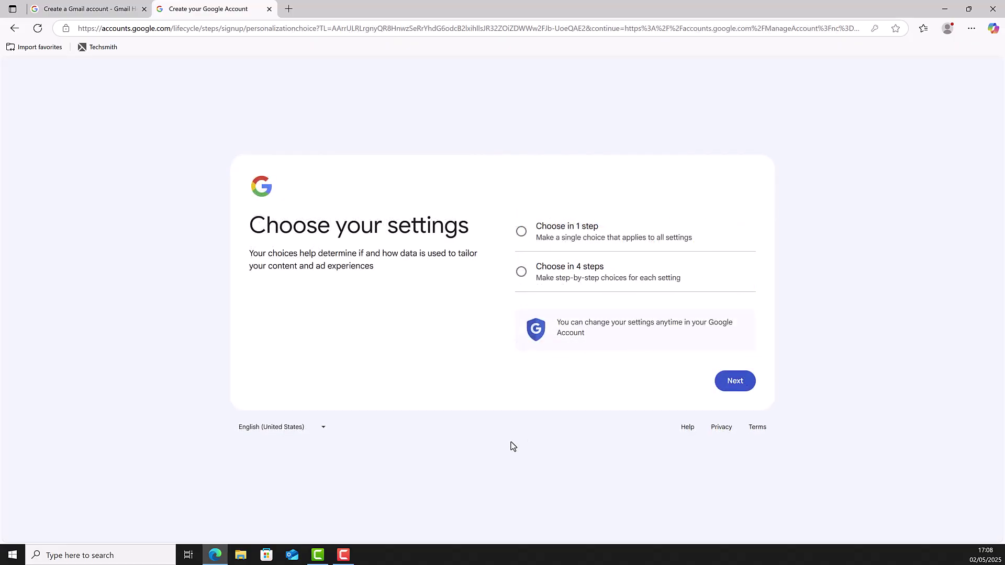
pyautogui.click(522, 231)
pyautogui.click(733, 380)
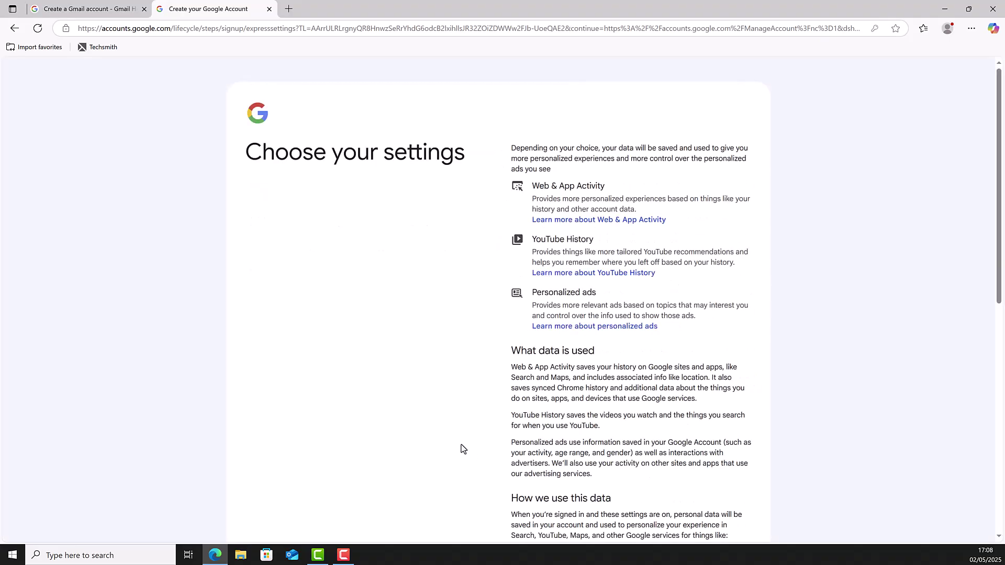
pyautogui.scroll(-10, 455, 439)
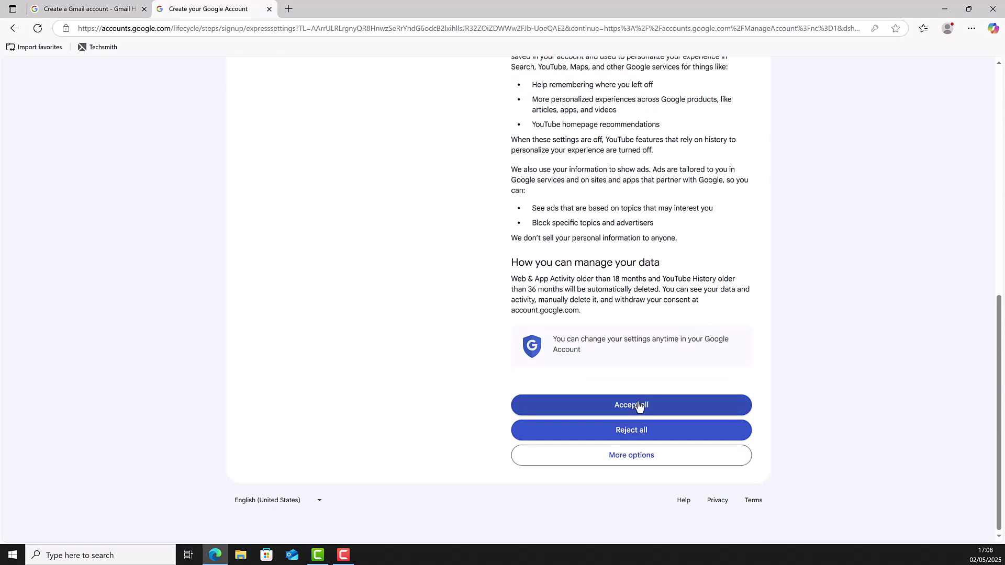
pyautogui.click(639, 406)
pyautogui.scroll(-3, 395, 395)
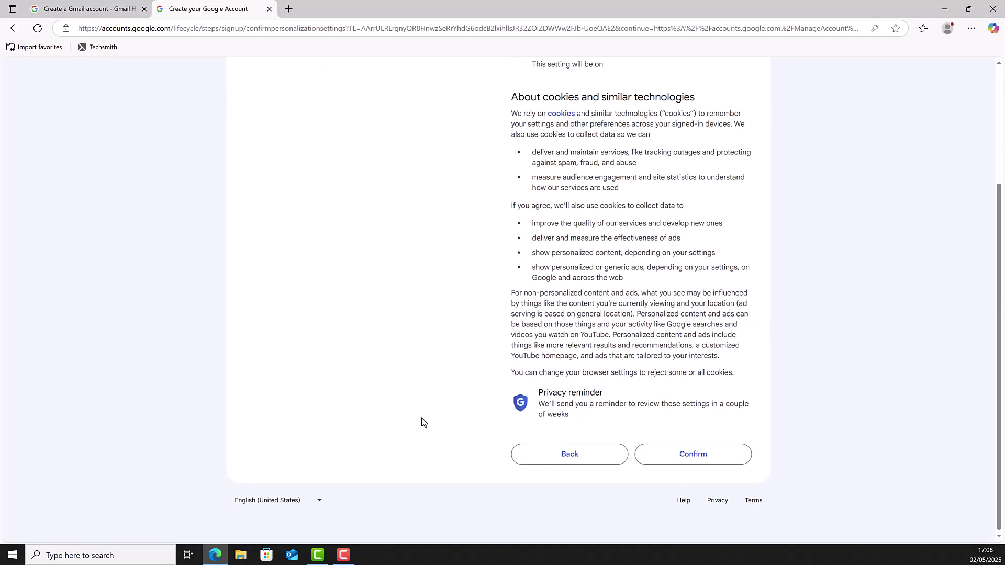
pyautogui.click(700, 459)
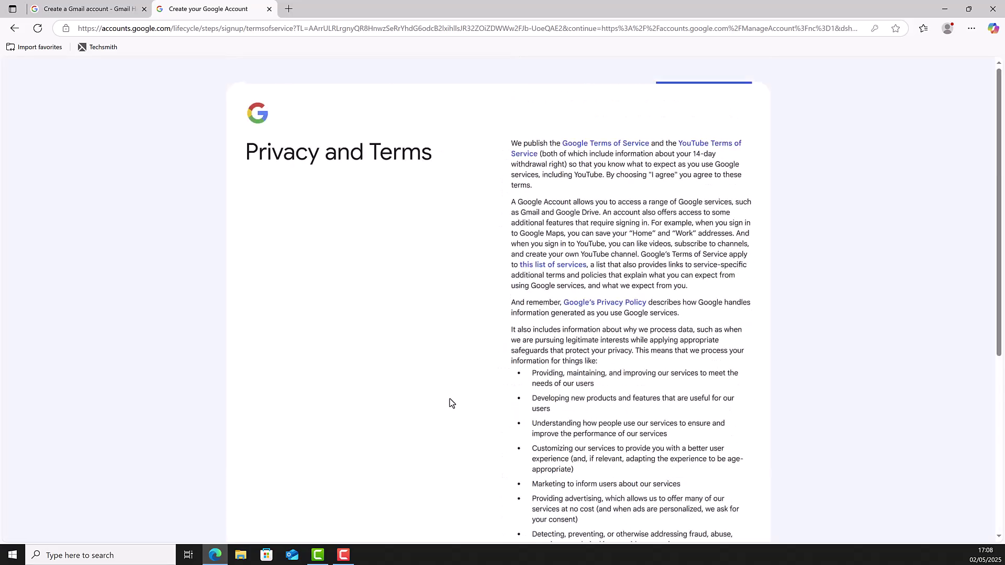
pyautogui.scroll(-10, 422, 394)
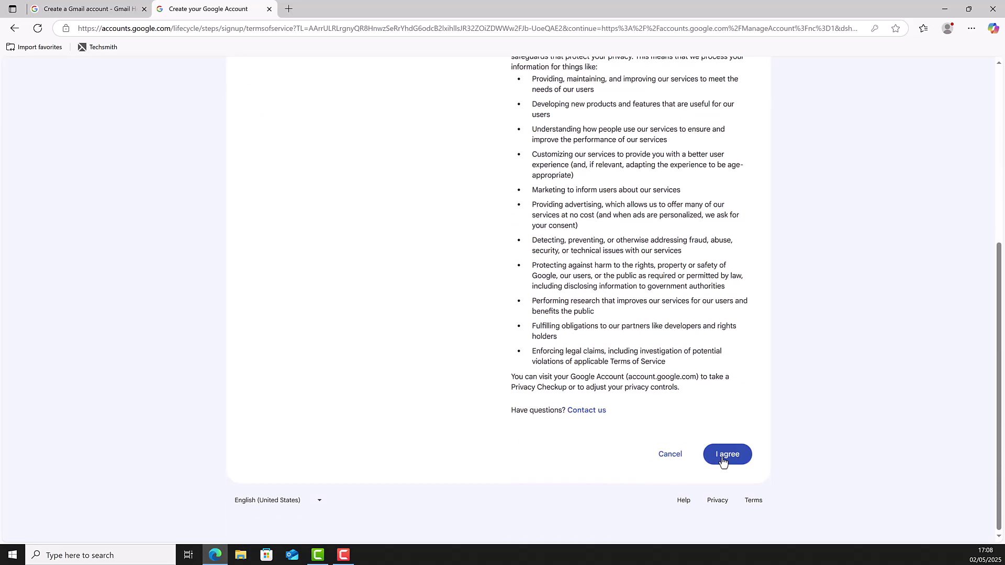
pyautogui.click(724, 454)
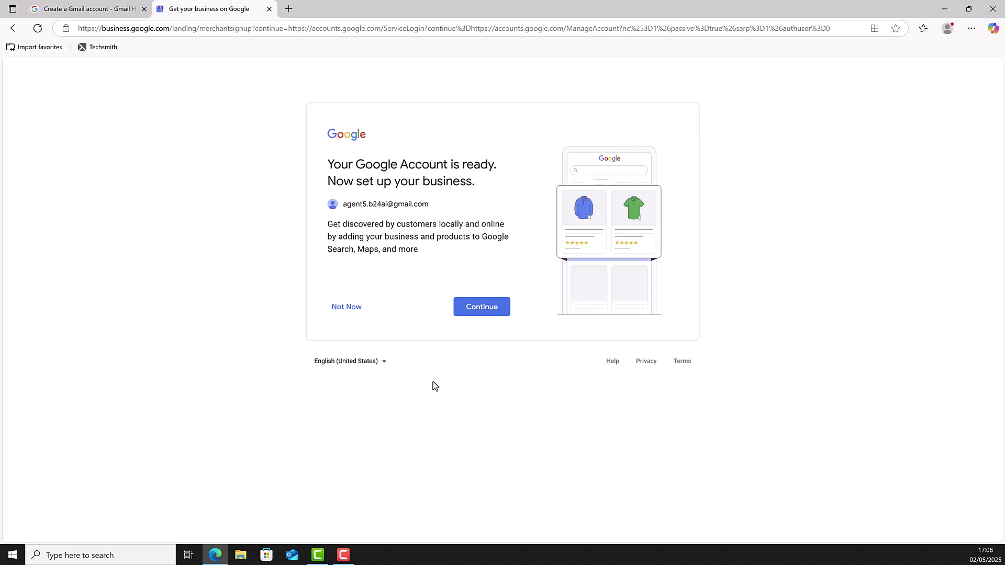
# Decline the business profile setup with Not Now
pyautogui.click(346, 308)
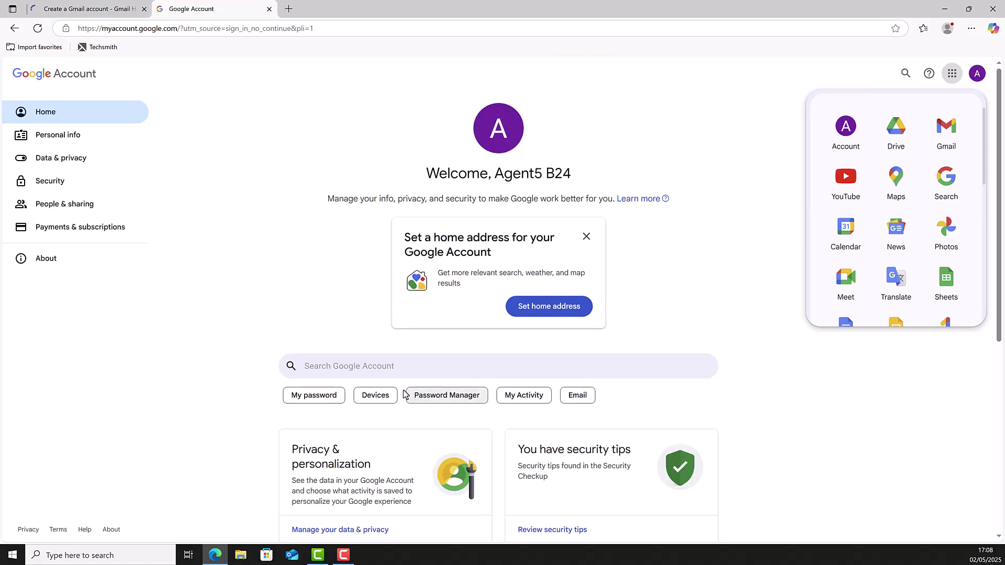
# Upload the blue-dots-on-black image from the C: drive as a new profile picture
pyautogui.click(500, 137)
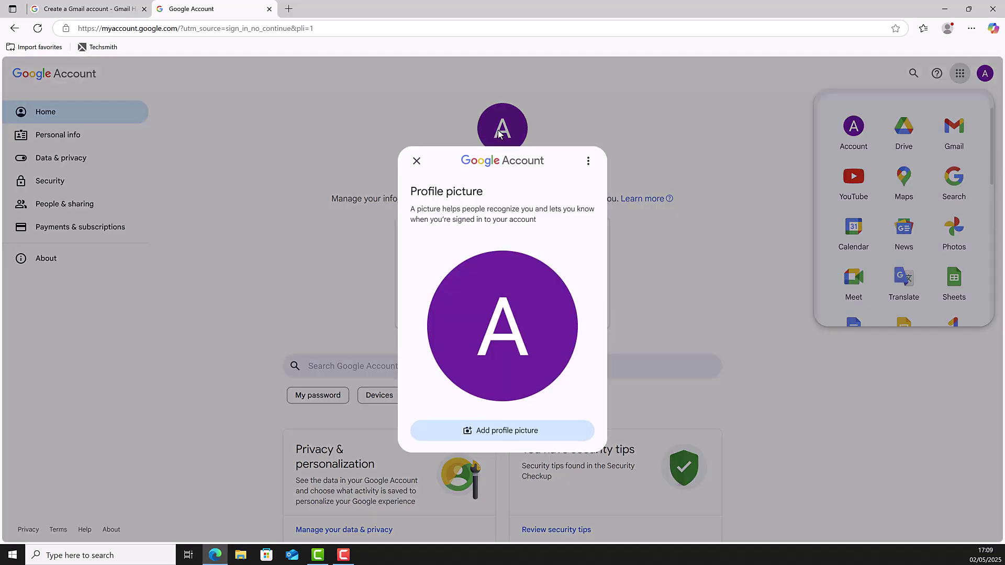
pyautogui.click(501, 341)
pyautogui.click(611, 128)
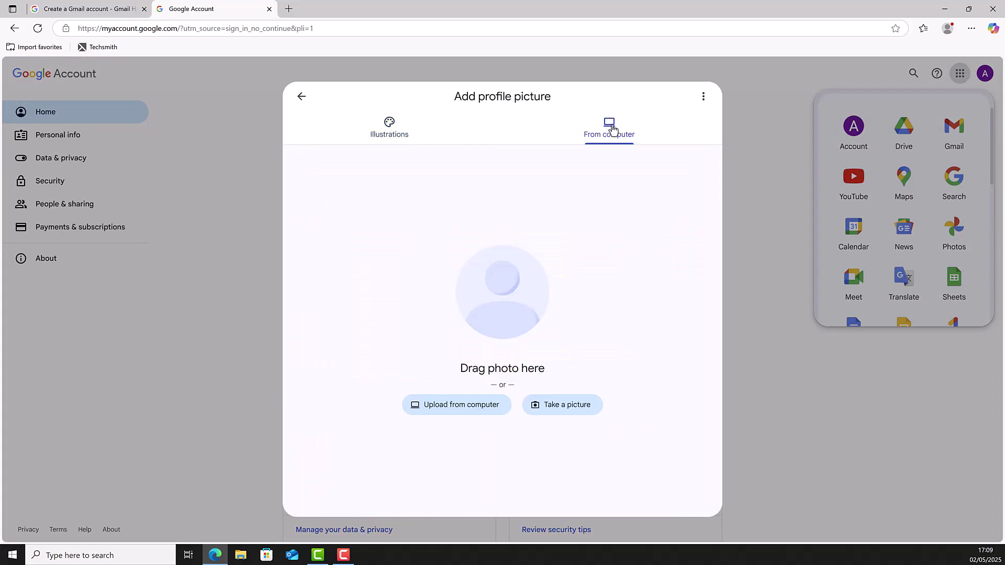
pyautogui.click(456, 406)
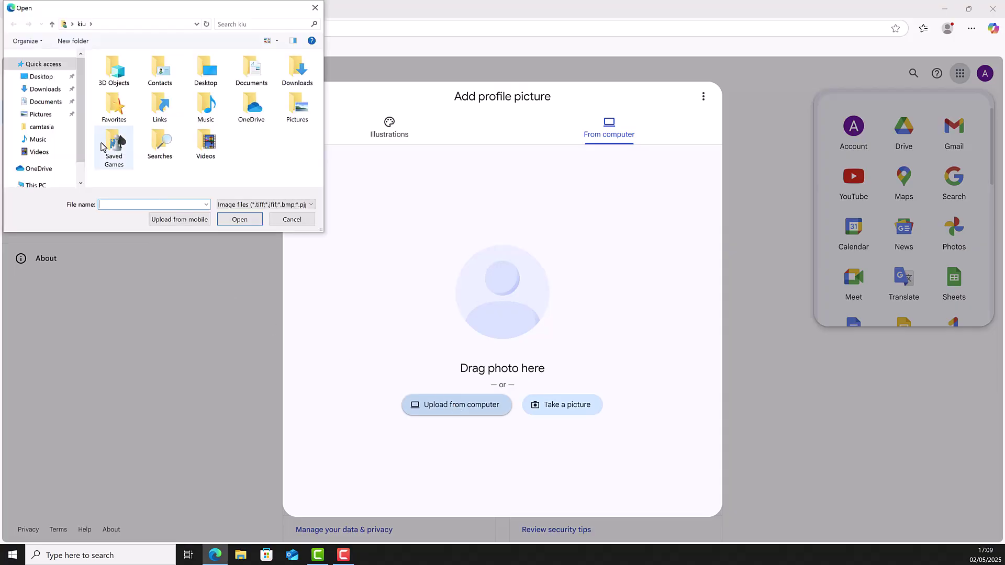
pyautogui.click(35, 184)
pyautogui.moveTo(319, 78); pyautogui.dragTo(325, 147)
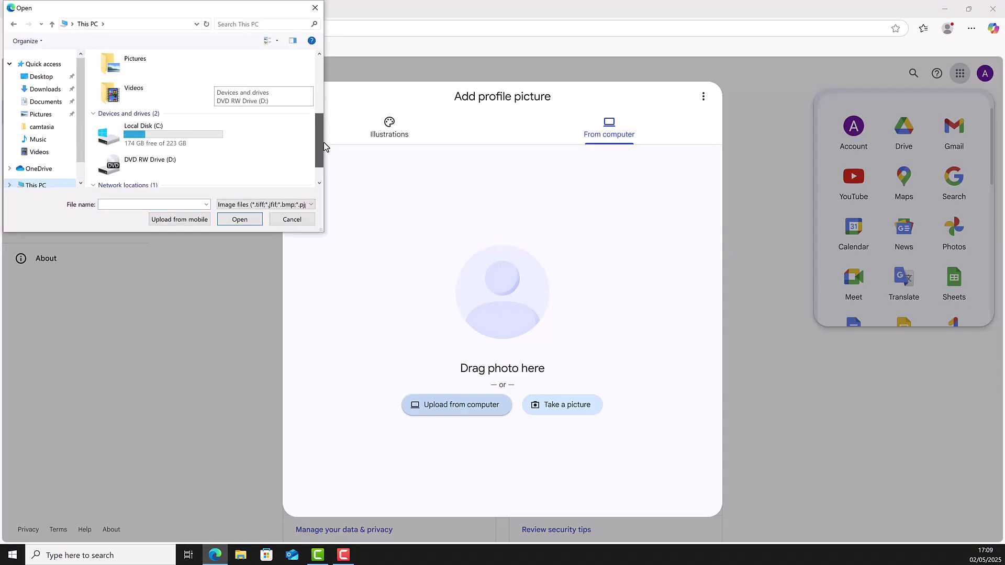
pyautogui.doubleClick(148, 137)
pyautogui.doubleClick(148, 140)
pyautogui.doubleClick(119, 79)
pyautogui.doubleClick(114, 74)
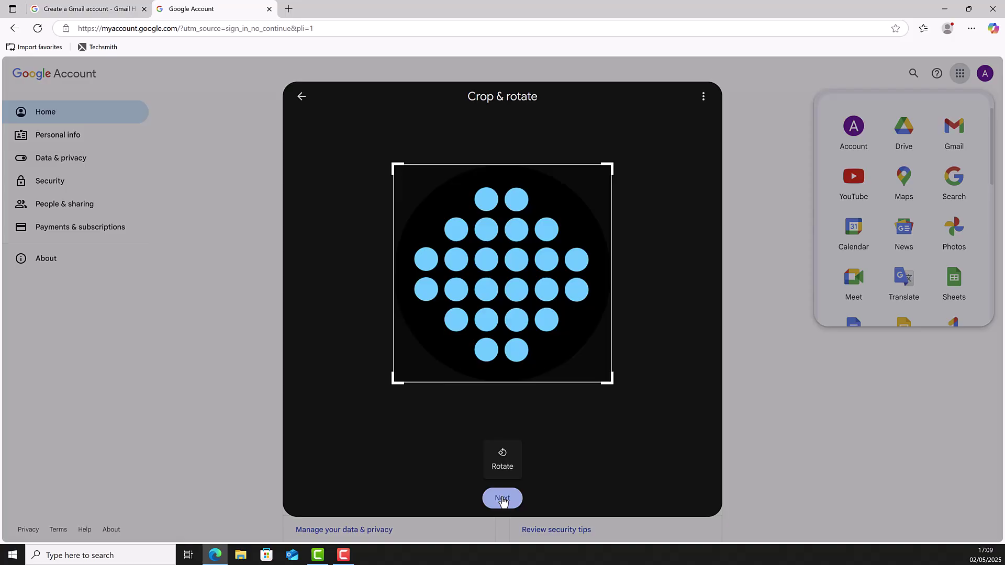
# Accept the crop, save it as the profile picture, and close the picture window
pyautogui.click(502, 498)
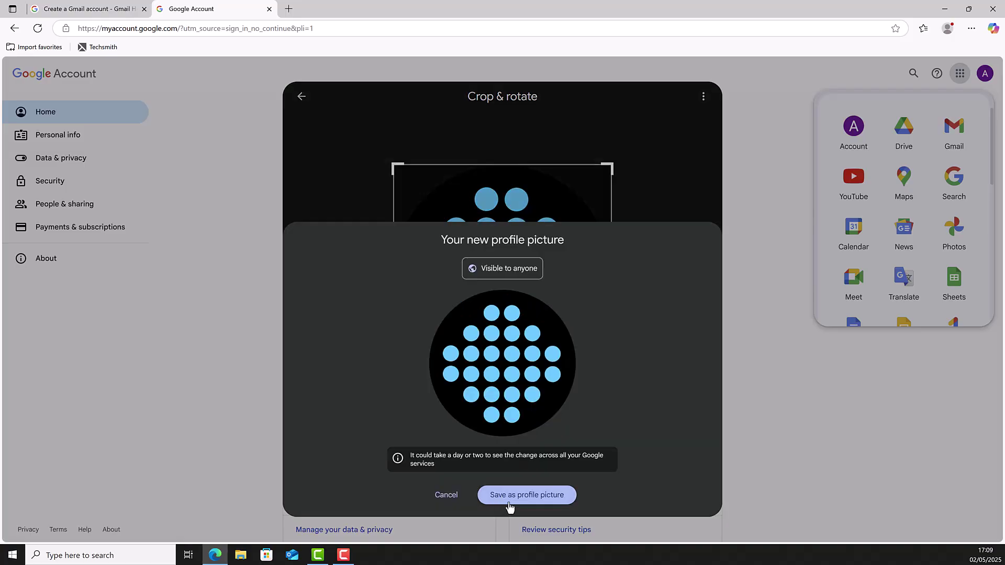
pyautogui.click(509, 502)
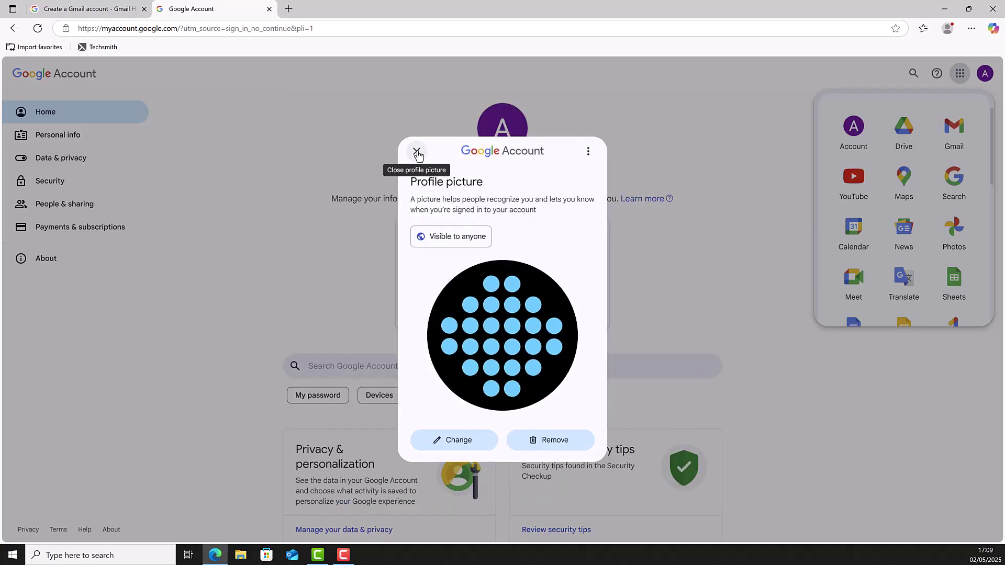
pyautogui.click(417, 151)
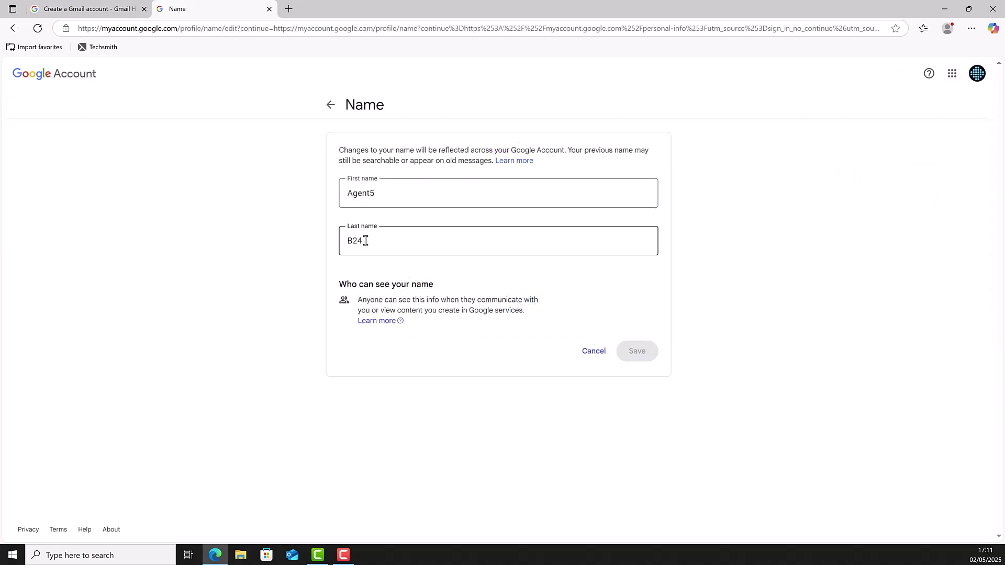
# Append AI to the account's last name and save the change
pyautogui.click(365, 240)
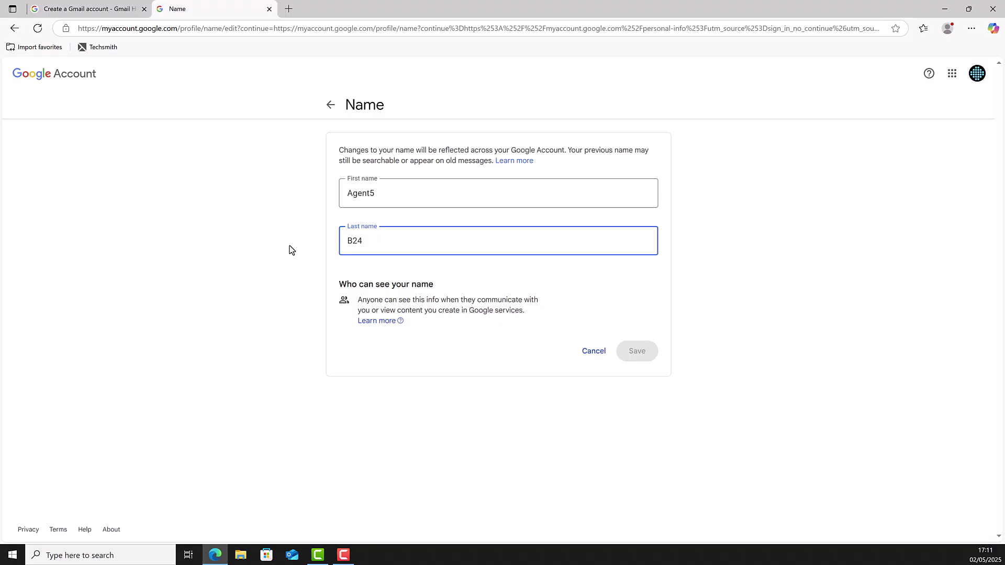
pyautogui.write('AI')
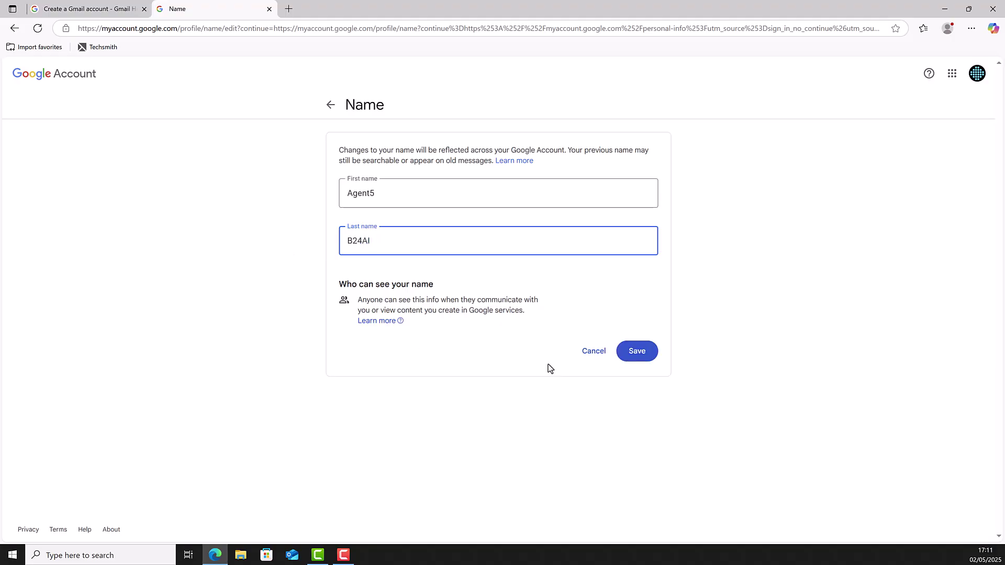
pyautogui.click(641, 358)
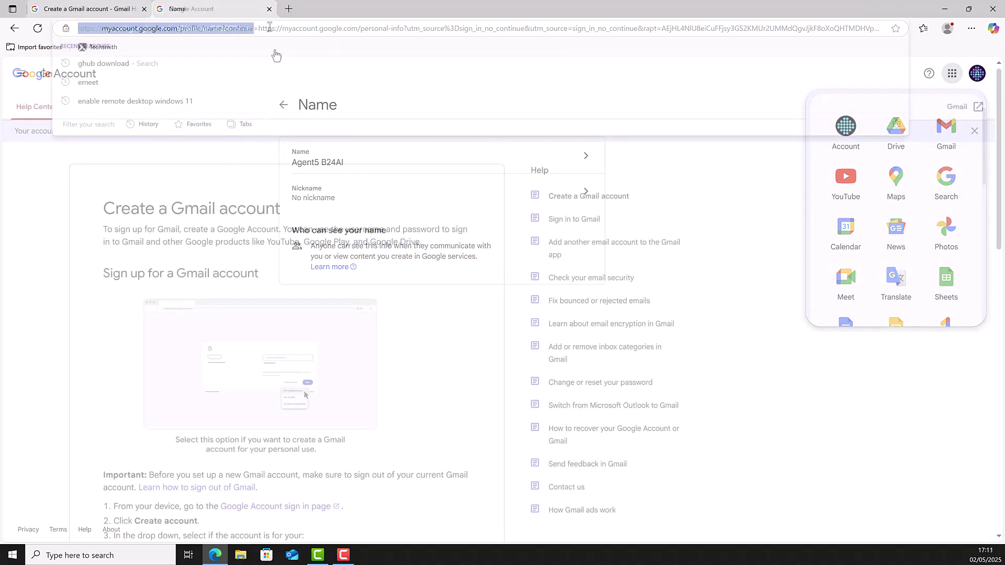
# Search 'download google chrome eng' and download the Chrome installer from the official page
pyautogui.write('download google chrome')
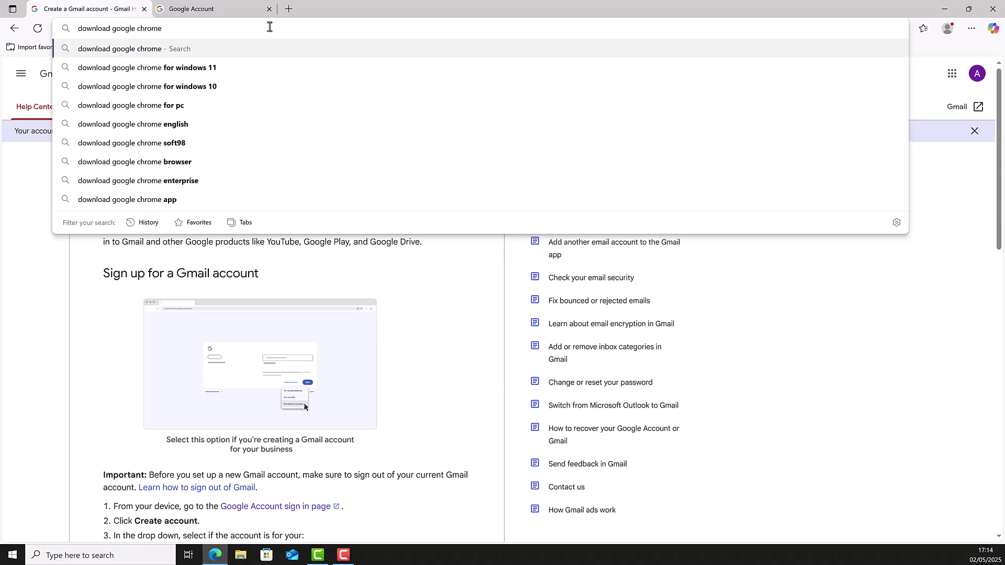
pyautogui.write(' eng')
pyautogui.press('Return')
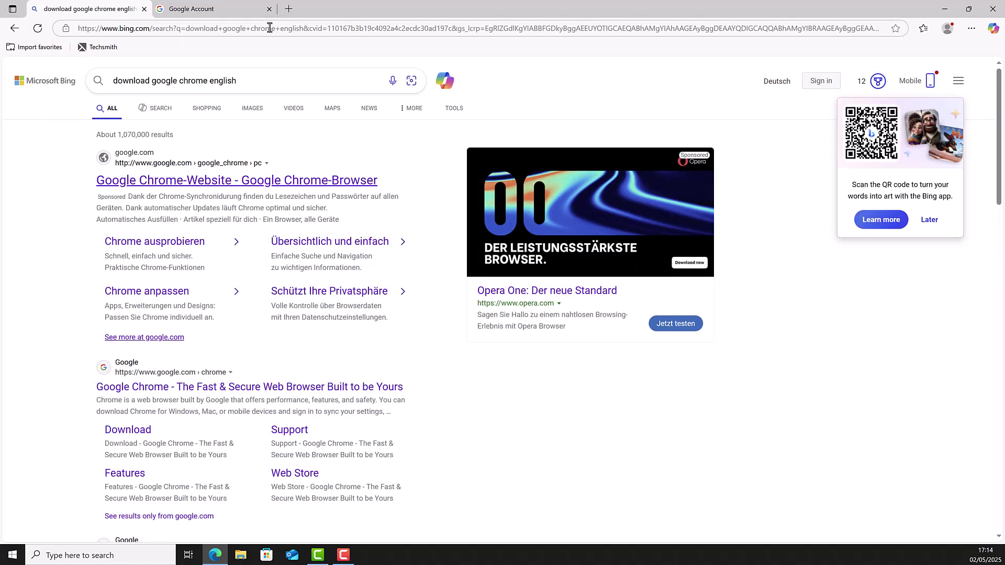
pyautogui.click(137, 431)
pyautogui.click(507, 271)
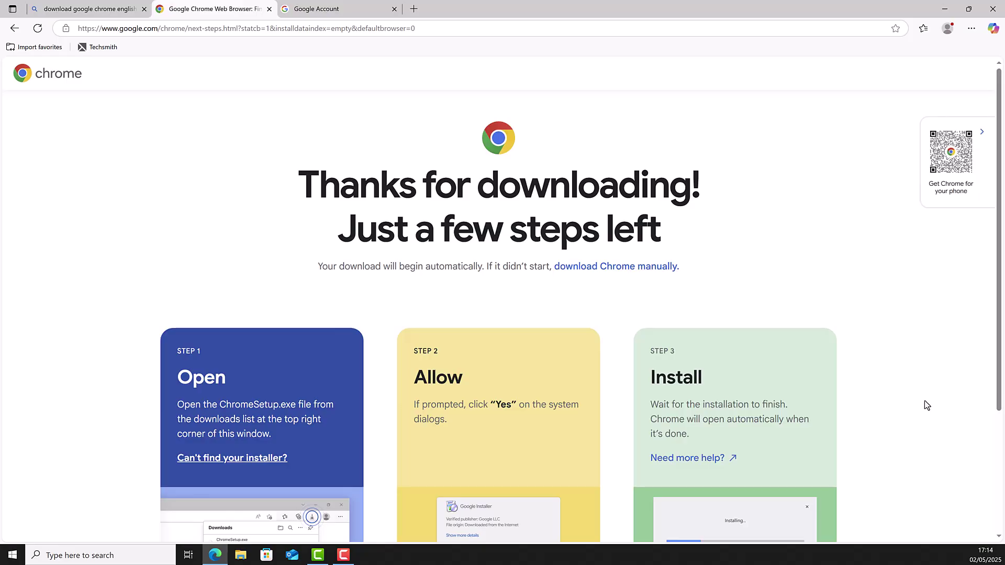
pyautogui.click(241, 555)
# Run ChromeSetup.exe from the Downloads folder to install Chrome
pyautogui.click(282, 177)
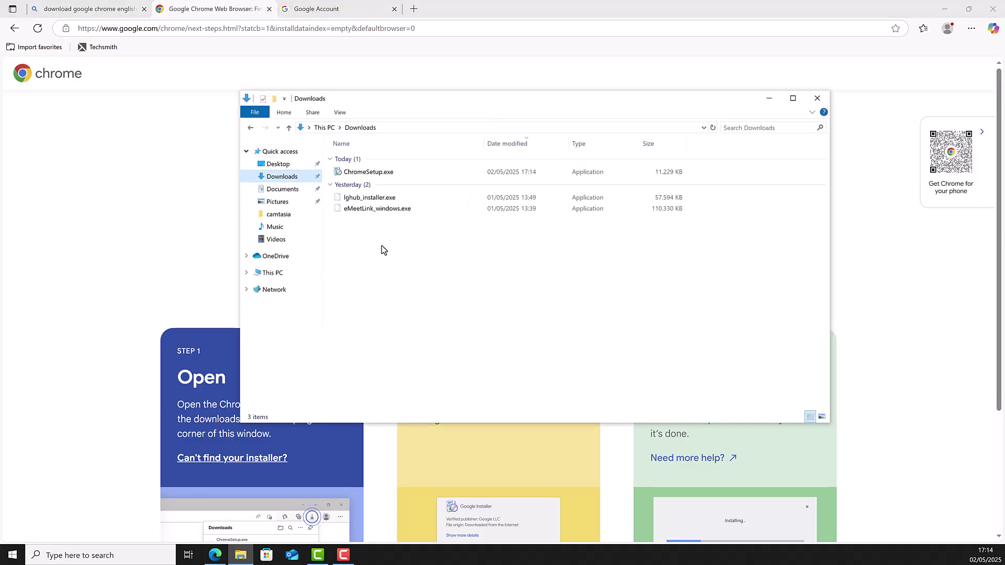
pyautogui.click(373, 173)
pyautogui.doubleClick(373, 172)
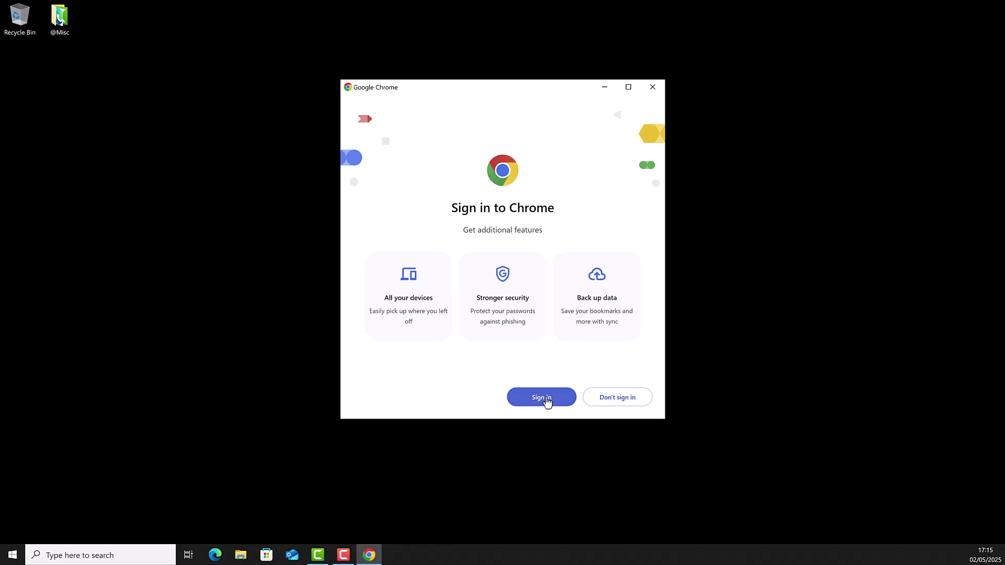
# Sign Chrome in with the new Google account's e-mail and password, and turn on sync
pyautogui.click(544, 400)
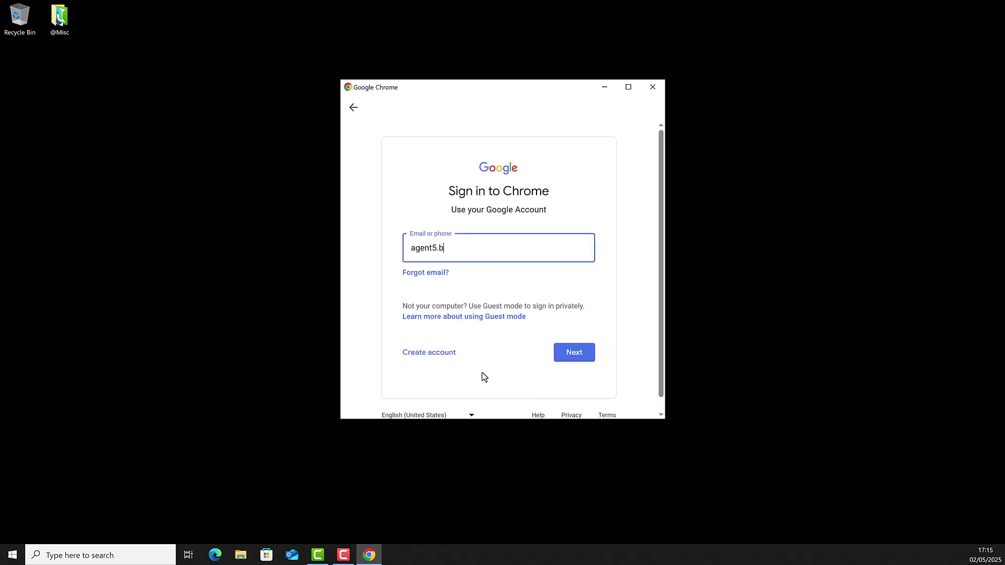
pyautogui.click(574, 352)
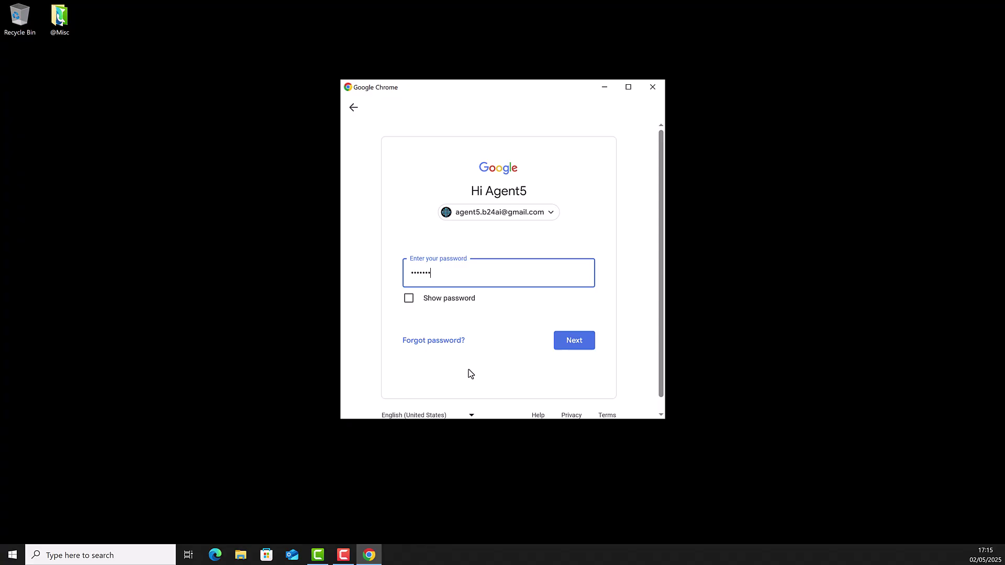
pyautogui.click(575, 344)
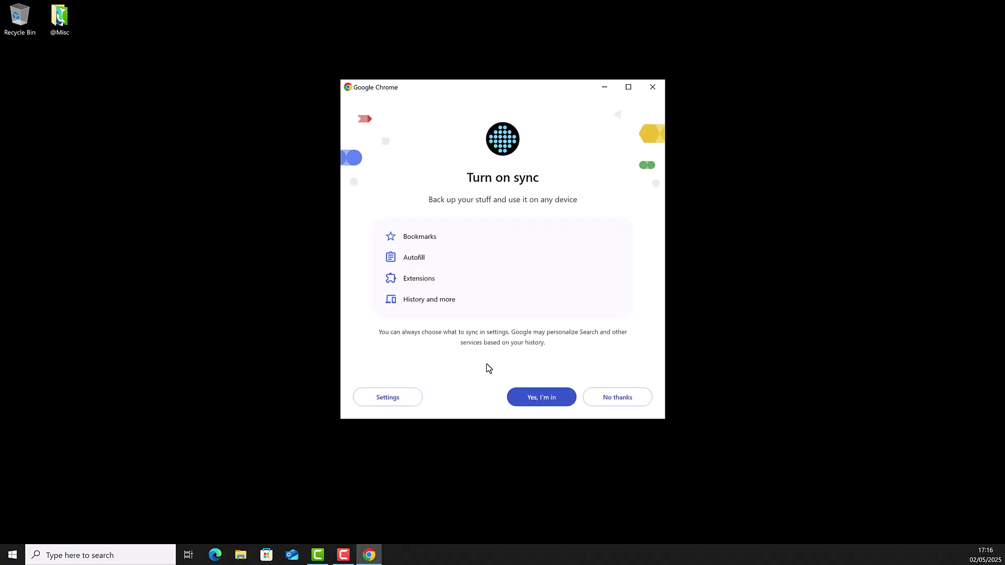
pyautogui.click(531, 398)
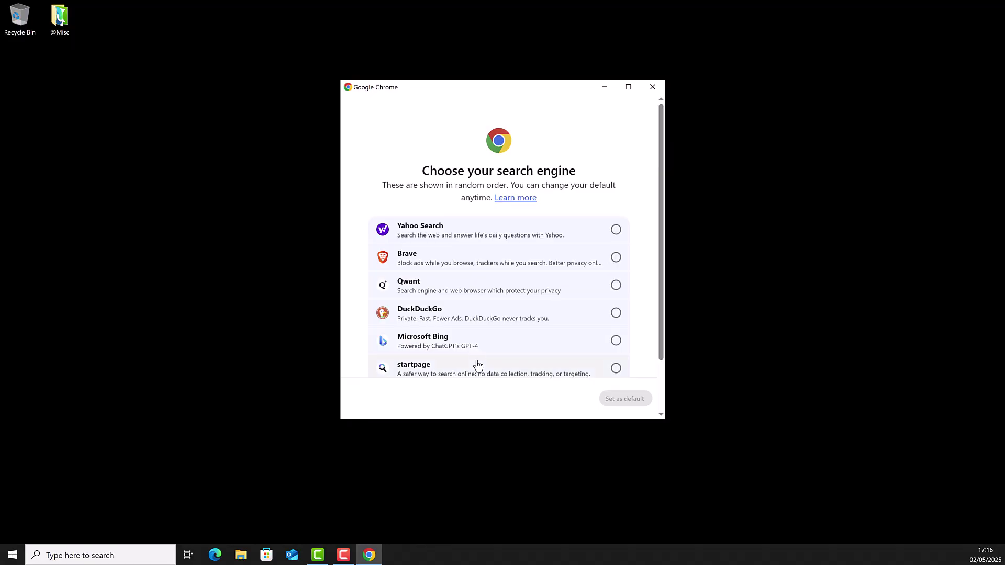
# Choose Google as Chrome's default search engine
pyautogui.scroll(-2, 505, 341)
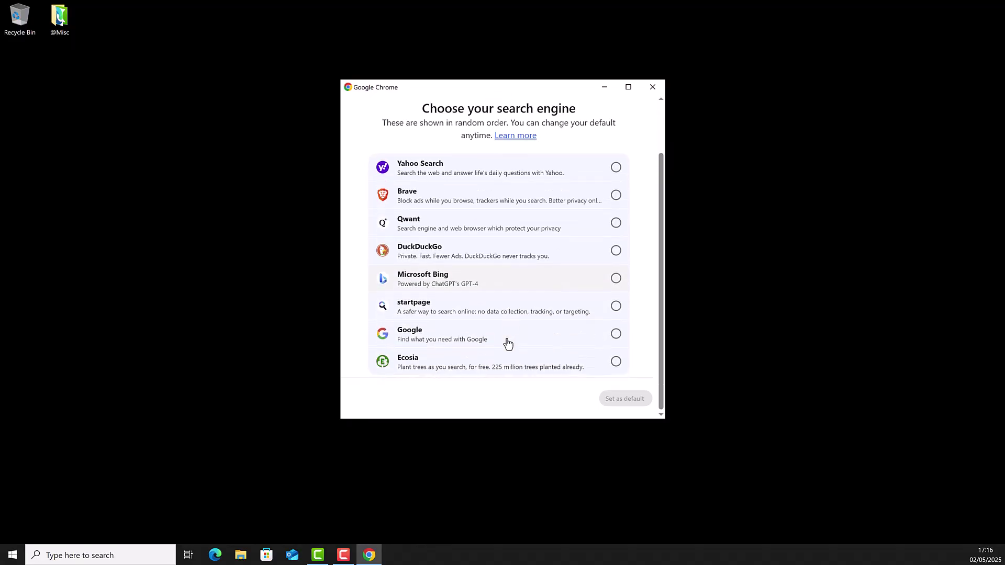
pyautogui.click(616, 333)
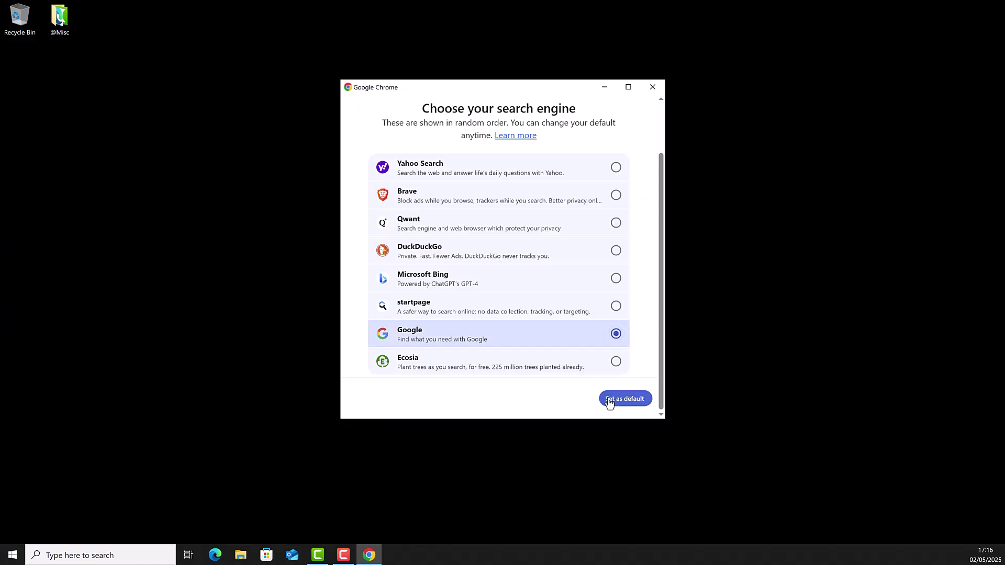
pyautogui.click(611, 400)
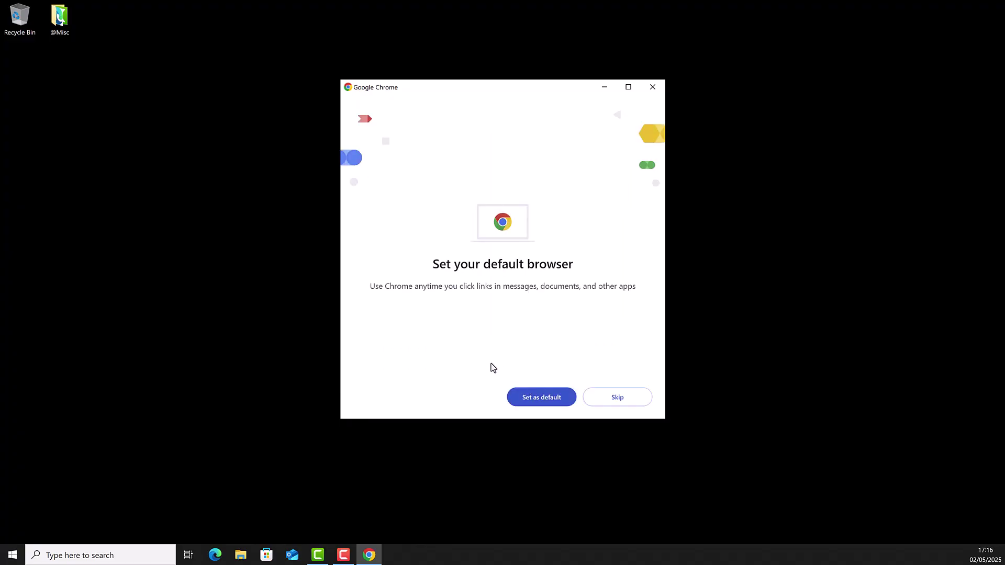
# Replace Microsoft Edge with Google Chrome as the Windows default web browser
pyautogui.click(541, 397)
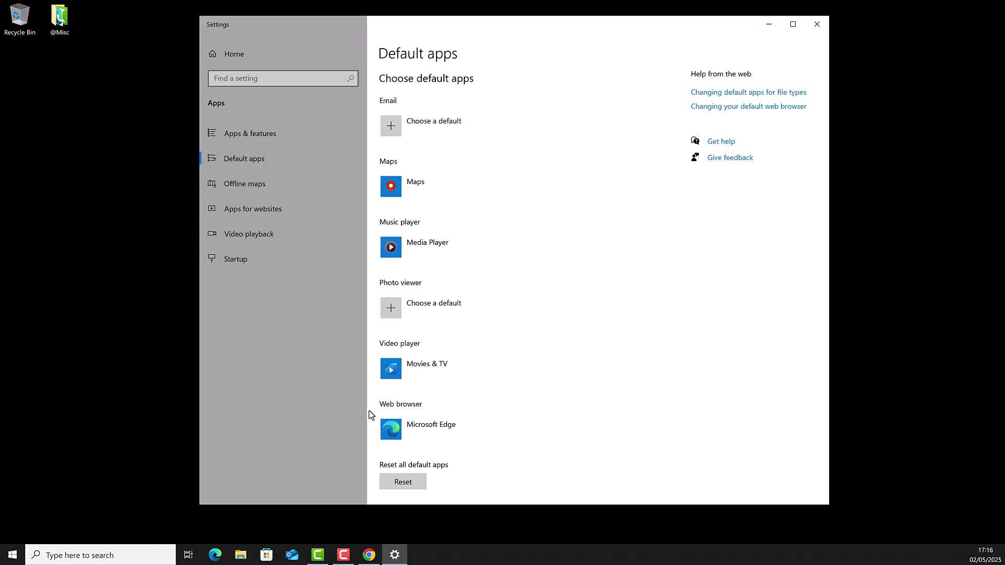
pyautogui.click(443, 424)
pyautogui.click(456, 289)
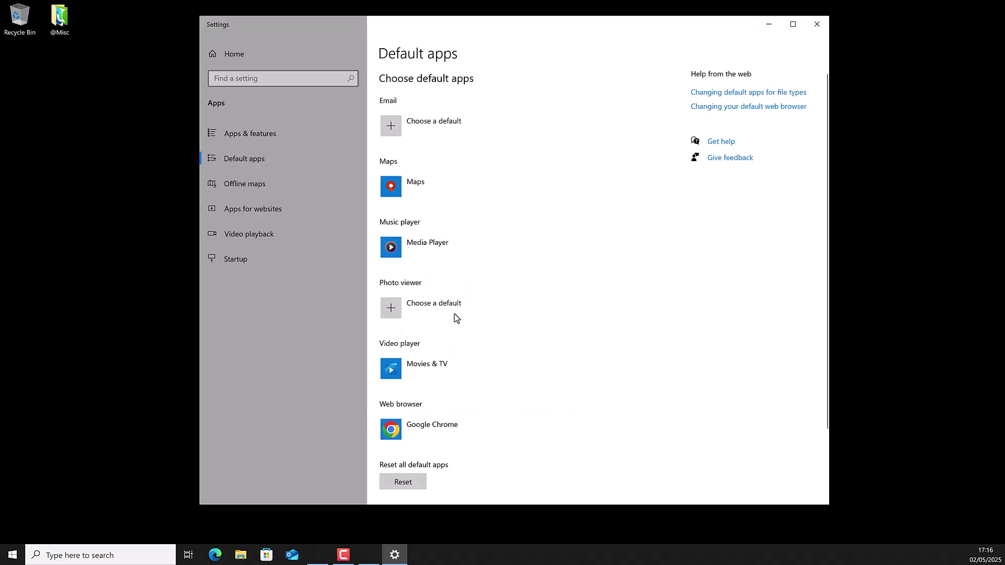
pyautogui.click(816, 24)
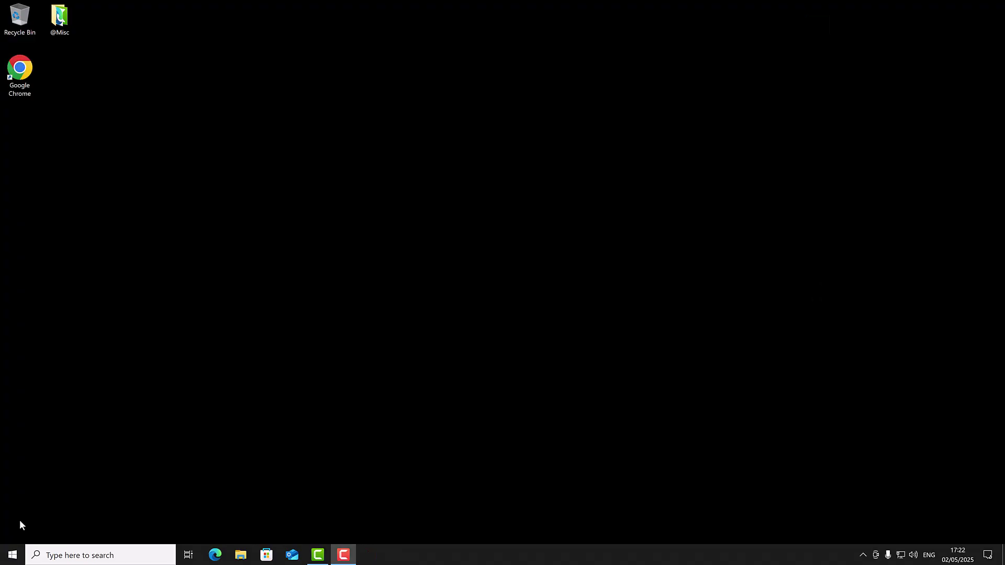
pyautogui.moveTo(19, 68); pyautogui.dragTo(234, 561)
pyautogui.moveTo(21, 73); pyautogui.dragTo(60, 36)
# Add Chrome as a Productivity tile in the Start menu and launch it from there
pyautogui.click(13, 555)
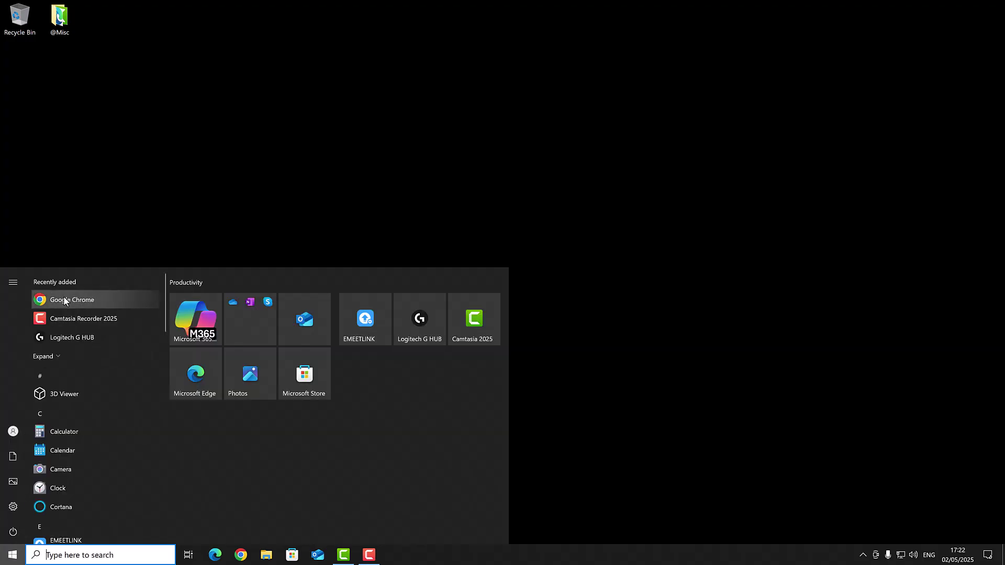
pyautogui.moveTo(73, 299); pyautogui.dragTo(463, 344)
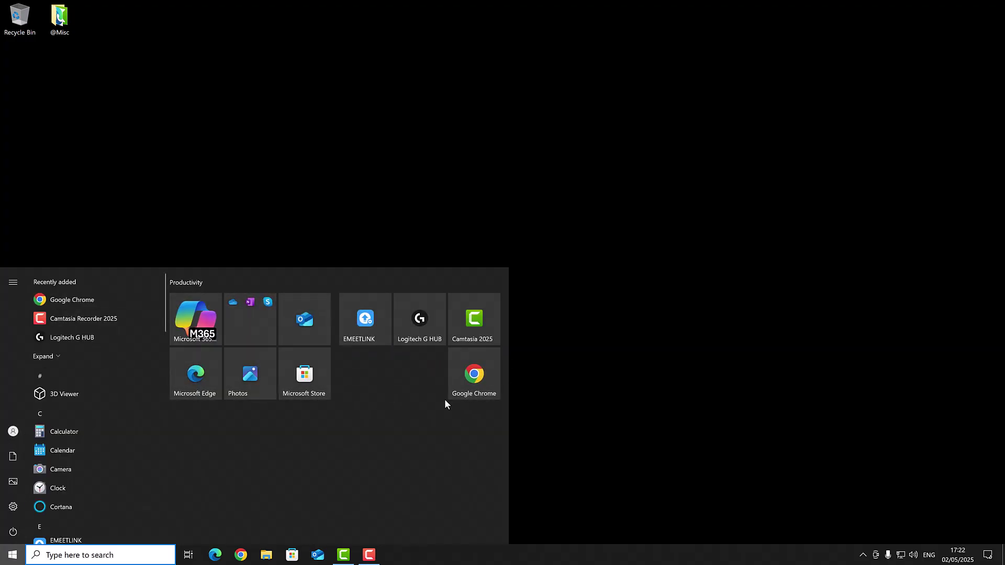
pyautogui.click(471, 374)
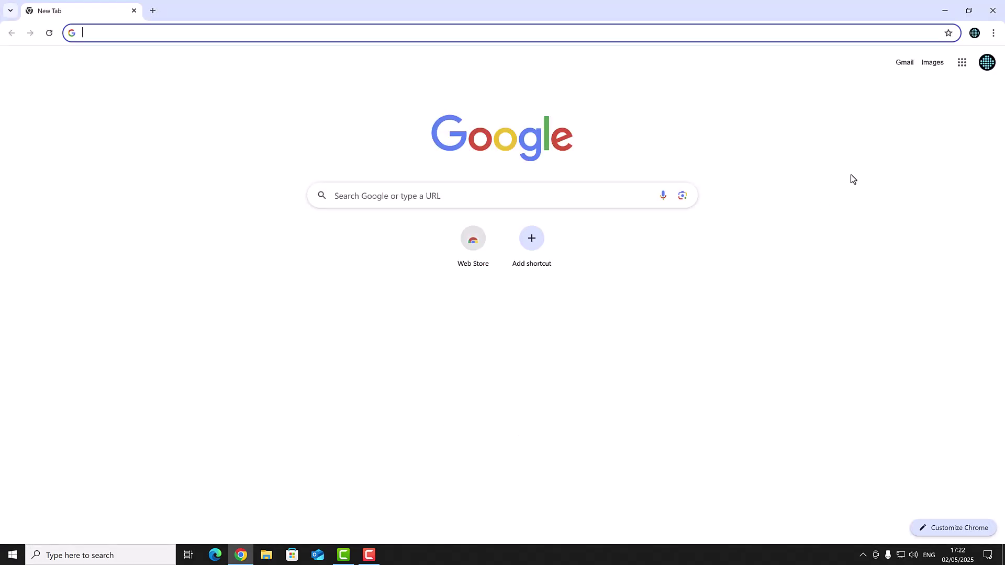
# Make Chrome's bookmarks bar always visible
pyautogui.click(994, 33)
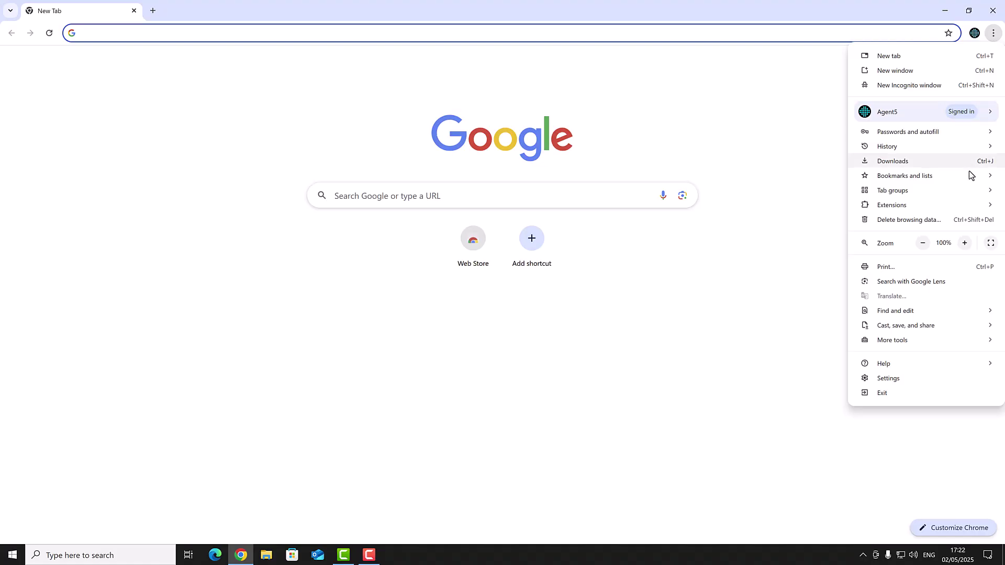
pyautogui.moveTo(969, 175)
pyautogui.click(779, 215)
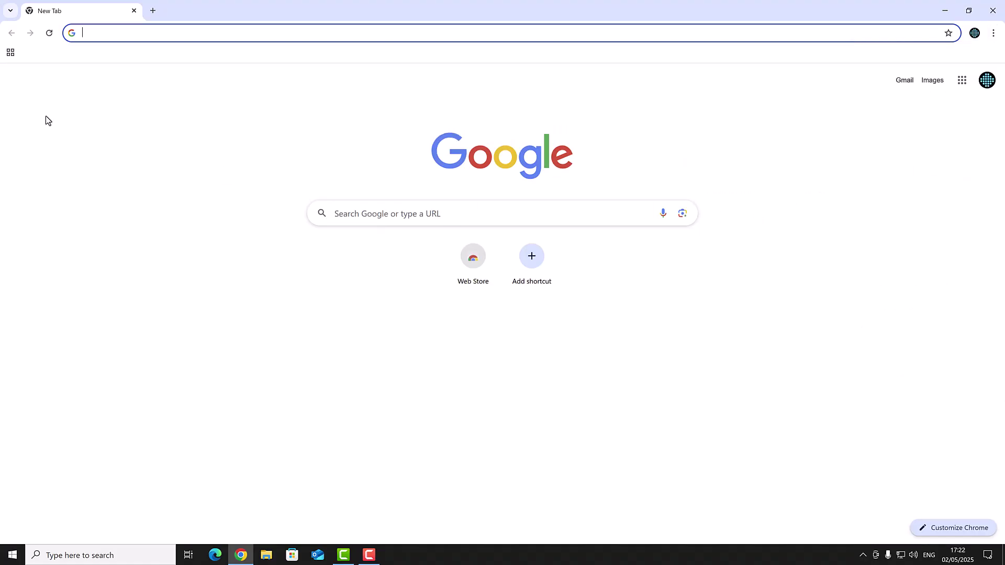
# Load gmail.com, turn on all three smart-features options, and reload the inbox
pyautogui.write('gmail.com')
pyautogui.press('Return')
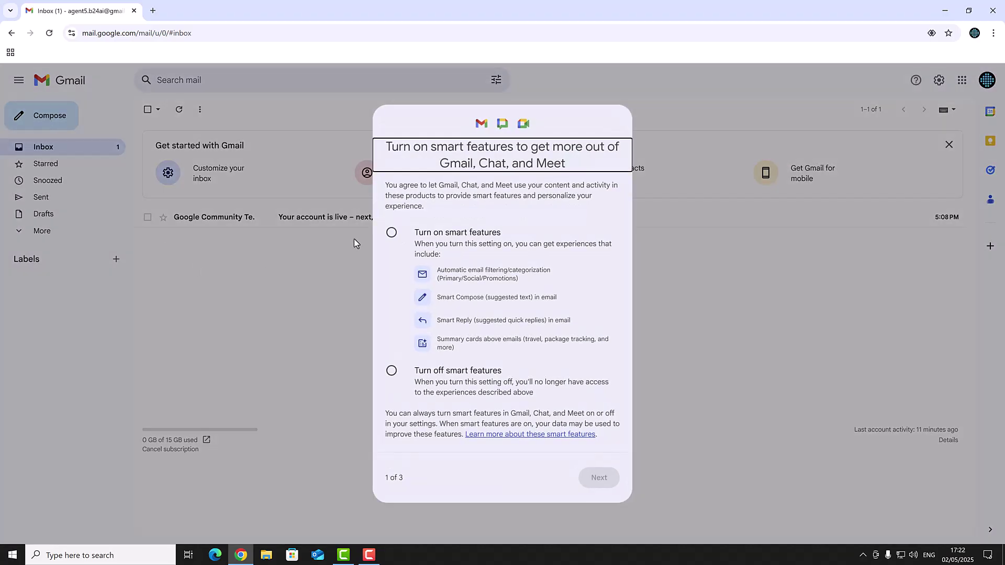
pyautogui.click(392, 233)
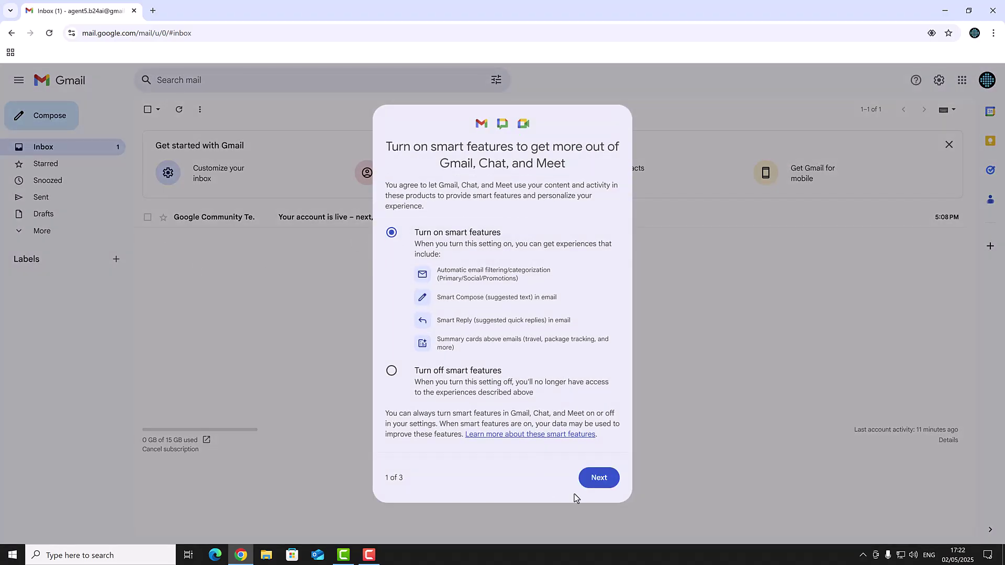
pyautogui.click(596, 478)
pyautogui.click(392, 230)
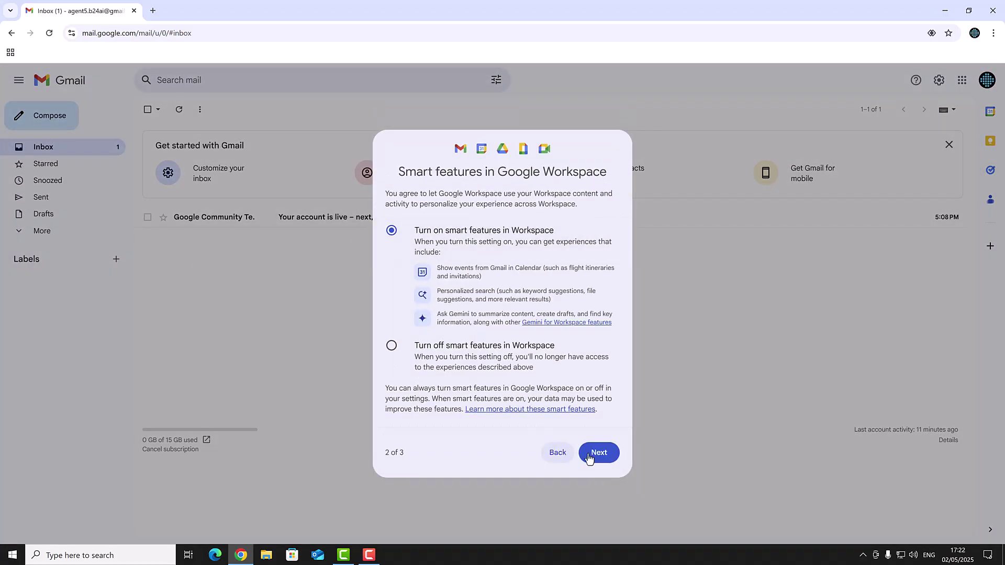
pyautogui.click(588, 458)
pyautogui.click(392, 217)
pyautogui.click(597, 466)
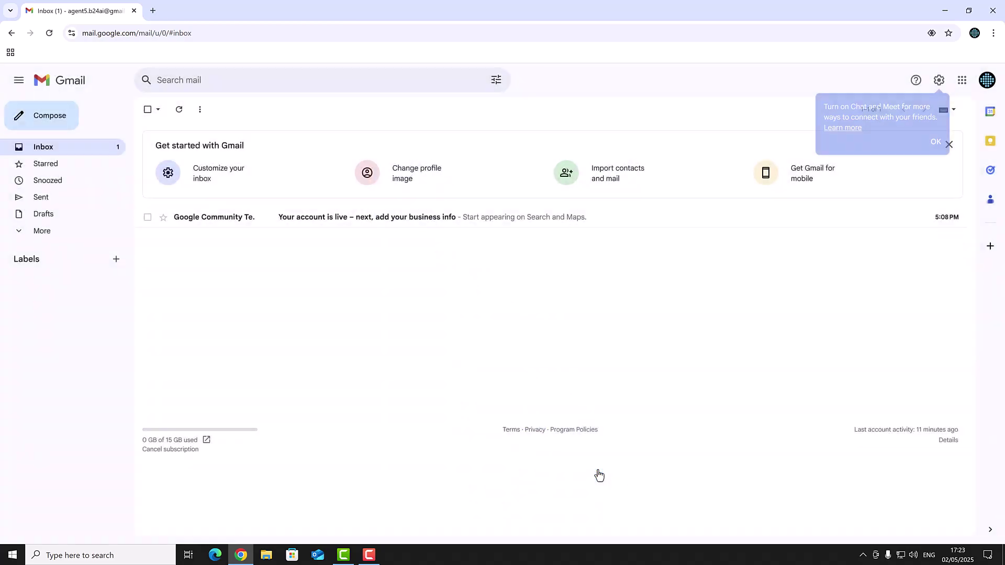
pyautogui.click(581, 314)
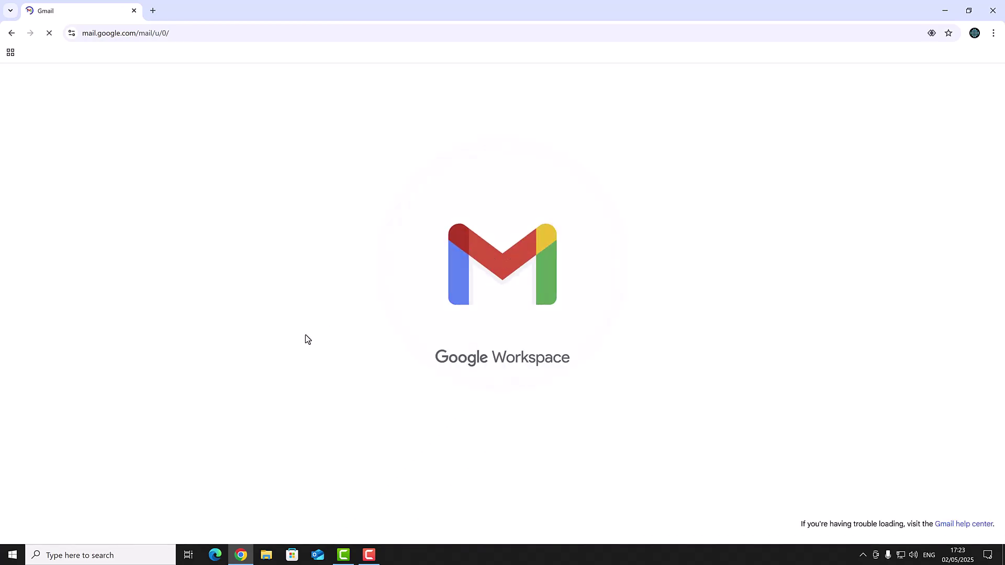
# Archive the Google Community Team welcome email and dismiss the privacy notice banner
pyautogui.click(212, 246)
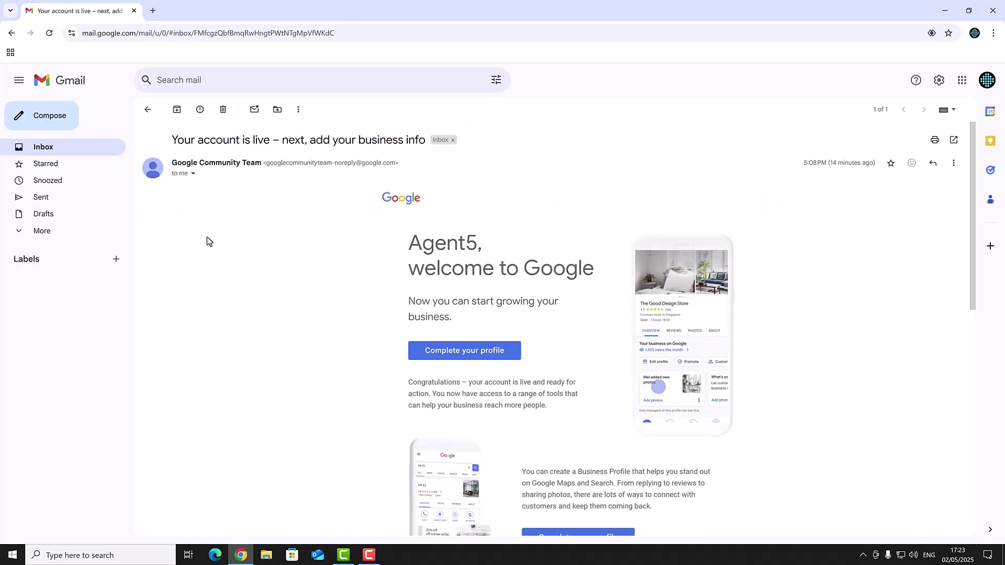
pyautogui.click(177, 109)
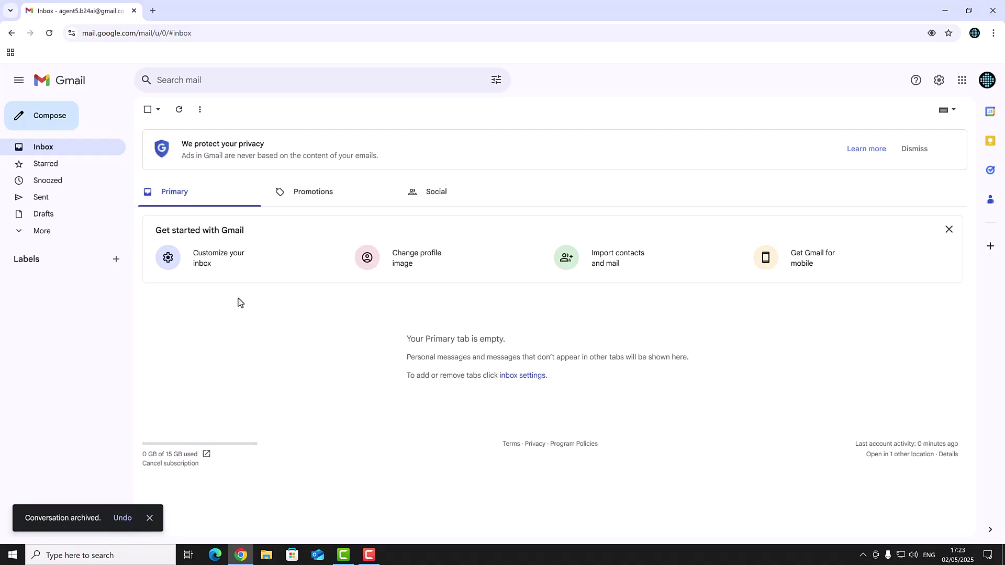
pyautogui.click(915, 149)
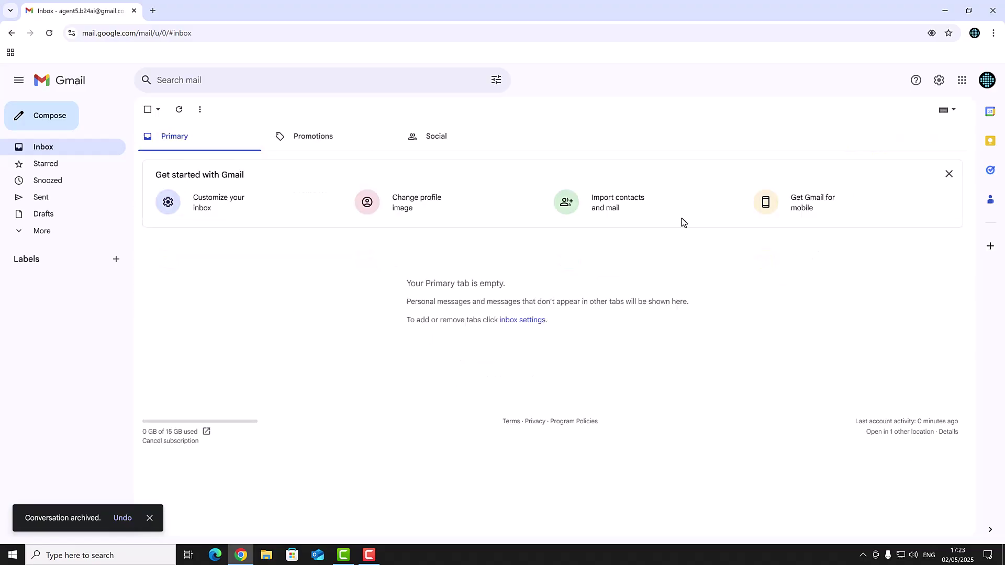
# Bookmark the Gmail inbox on the bookmarks bar with the name 'G'
pyautogui.moveTo(71, 33); pyautogui.dragTo(61, 55)
pyautogui.rightClick(60, 56)
pyautogui.click(93, 121)
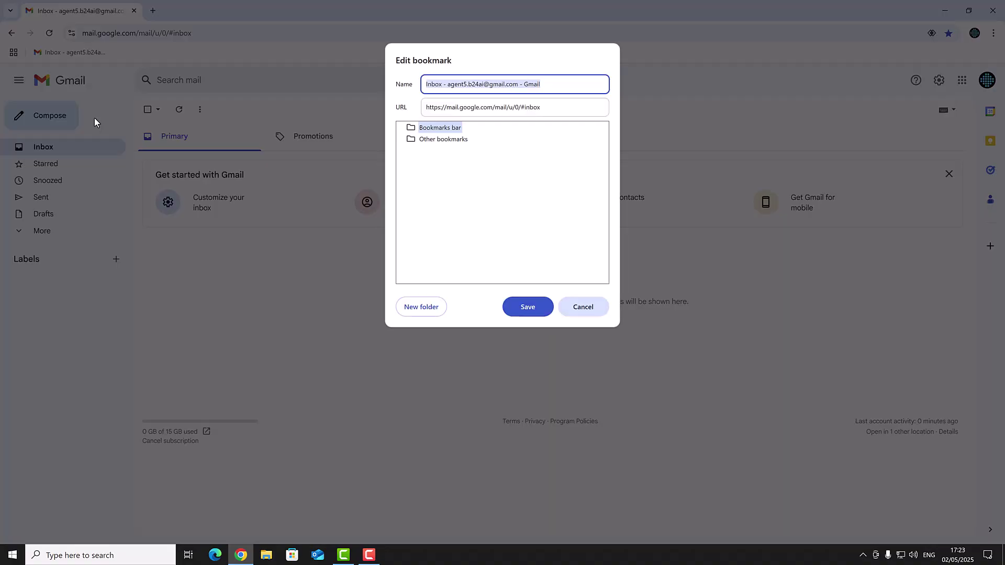
pyautogui.write('G')
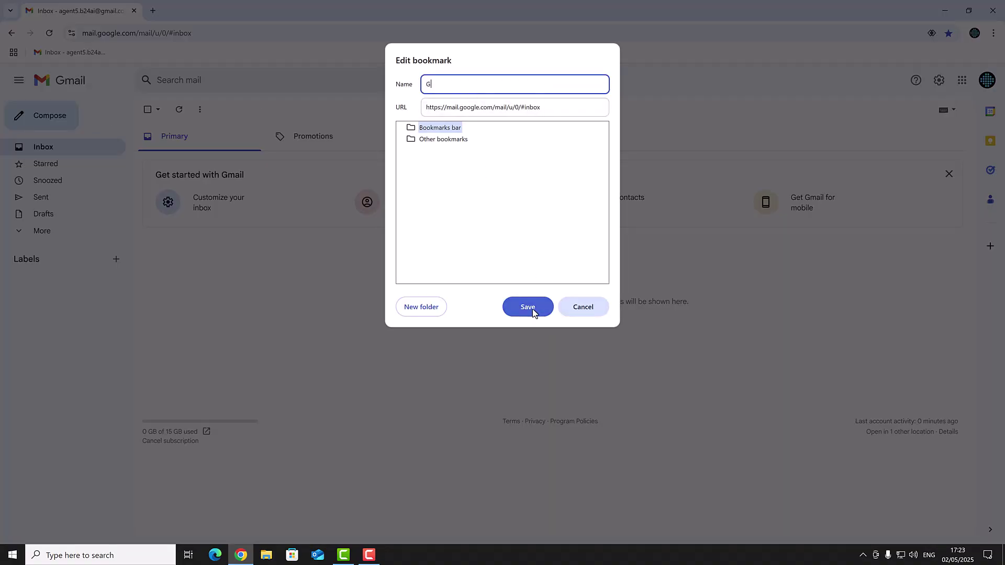
pyautogui.click(528, 306)
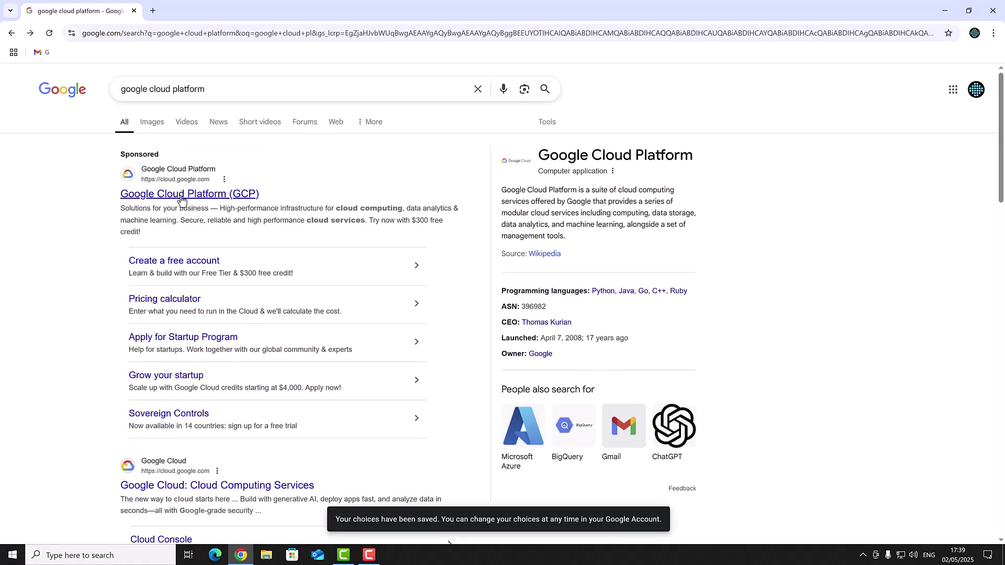
# Start the Google Cloud free trial from the search result, opting in to email updates and accepting the terms
pyautogui.click(182, 195)
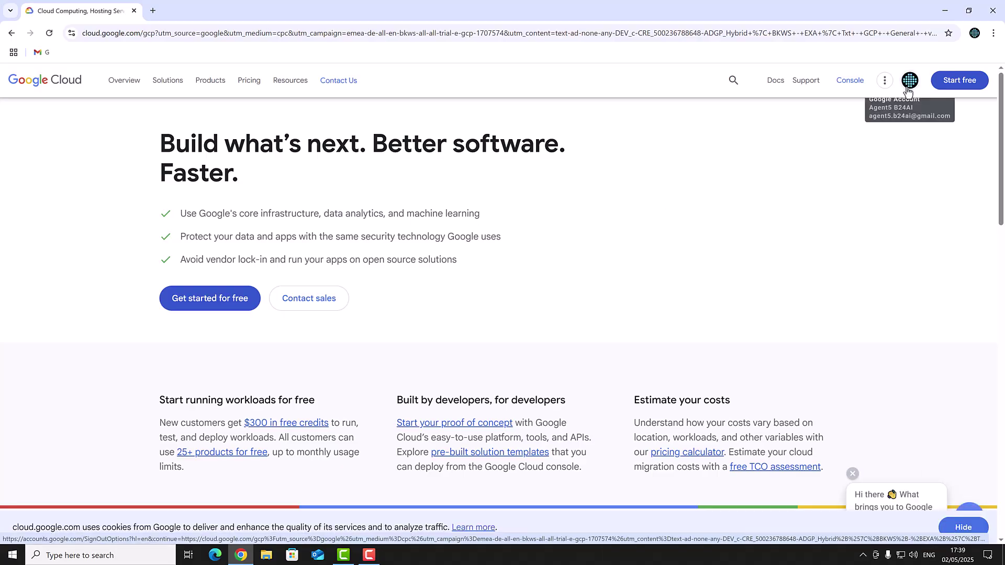
pyautogui.click(961, 92)
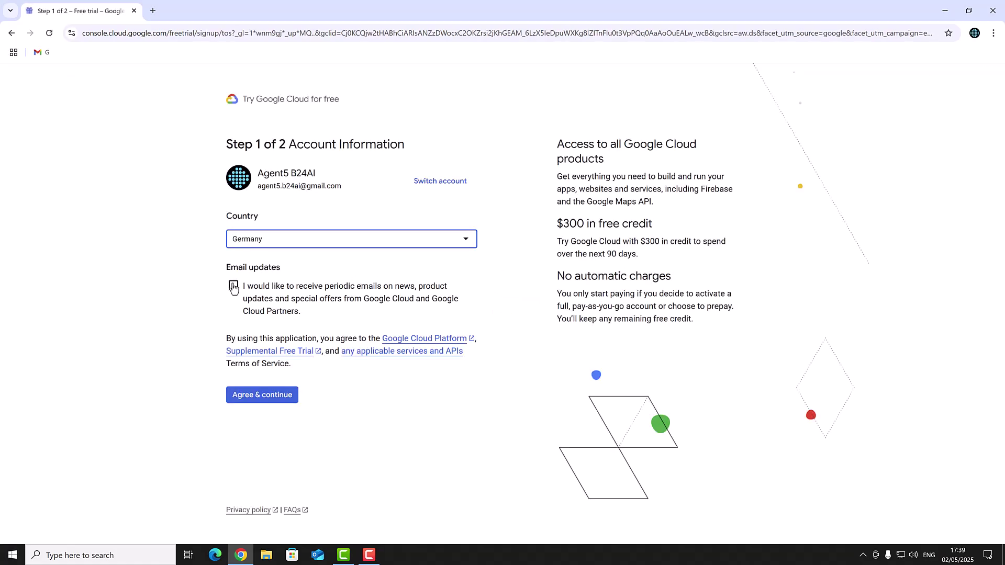
pyautogui.click(233, 285)
pyautogui.click(267, 398)
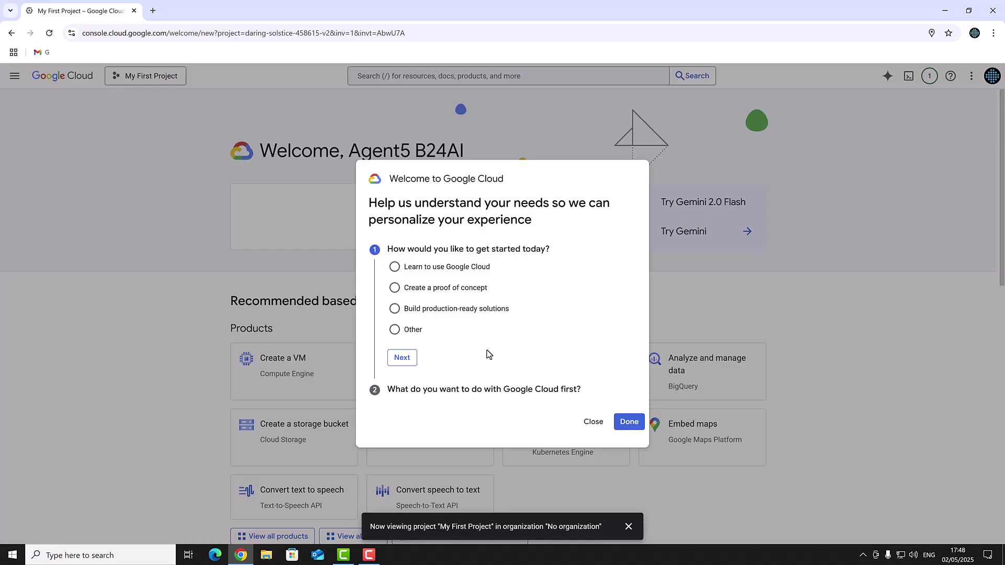
# Answer the welcome questionnaire with 'Learn to use Google Cloud' and 'Create AI solutions'
pyautogui.click(395, 266)
pyautogui.click(402, 357)
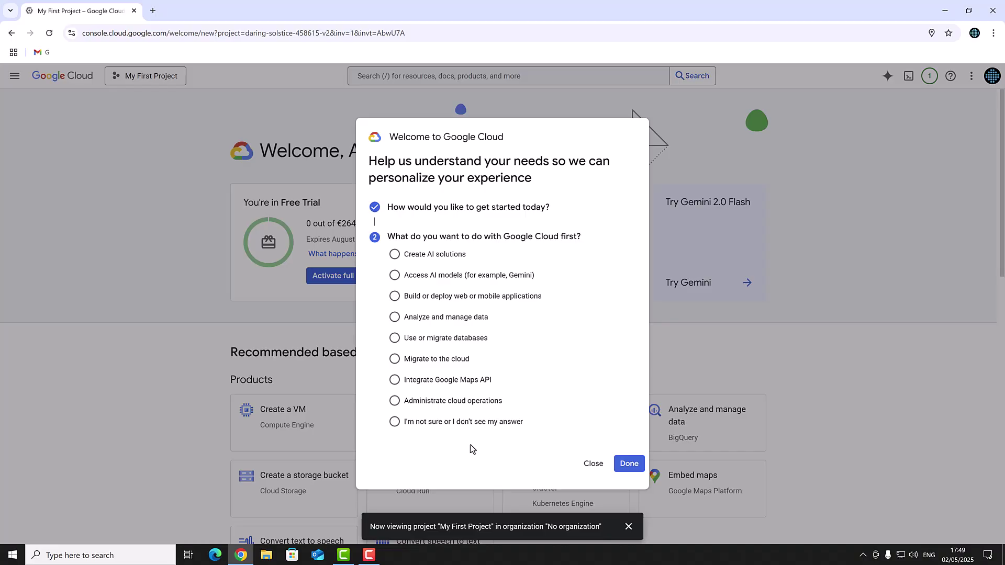
pyautogui.click(395, 255)
pyautogui.click(629, 464)
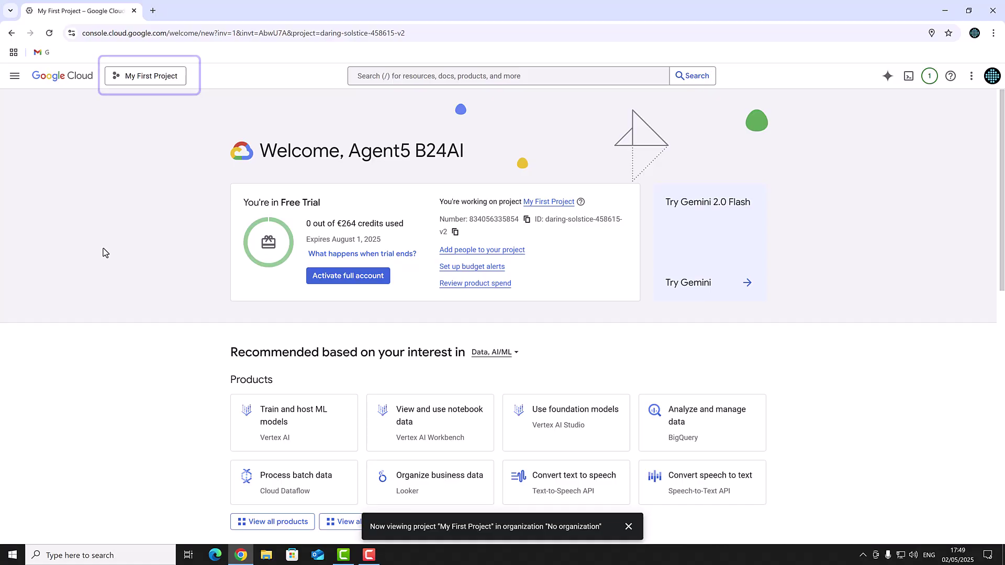
# Bookmark the console welcome page on the bookmarks bar as 'GCP'
pyautogui.moveTo(71, 33); pyautogui.dragTo(84, 52)
pyautogui.rightClick(85, 55)
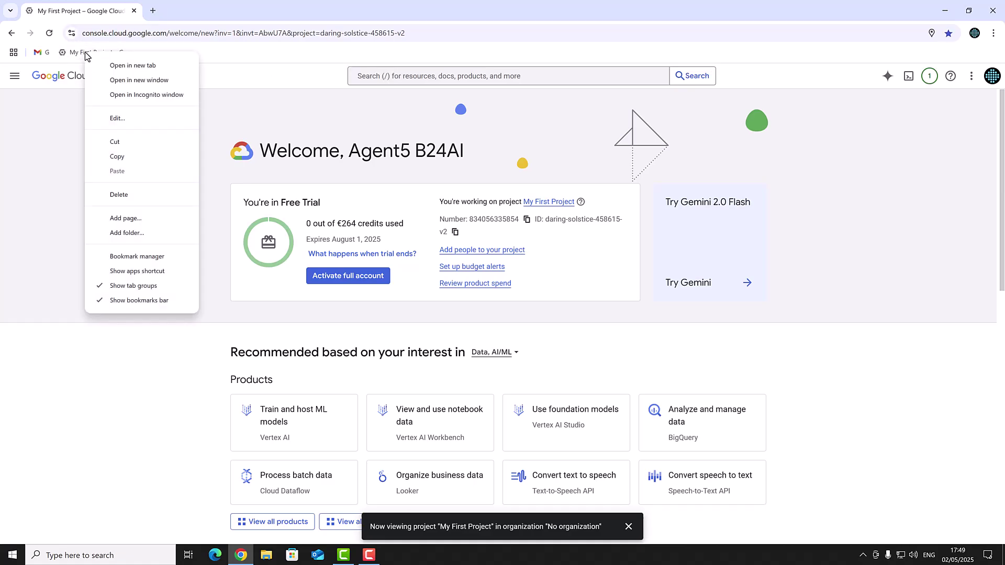
pyautogui.click(113, 117)
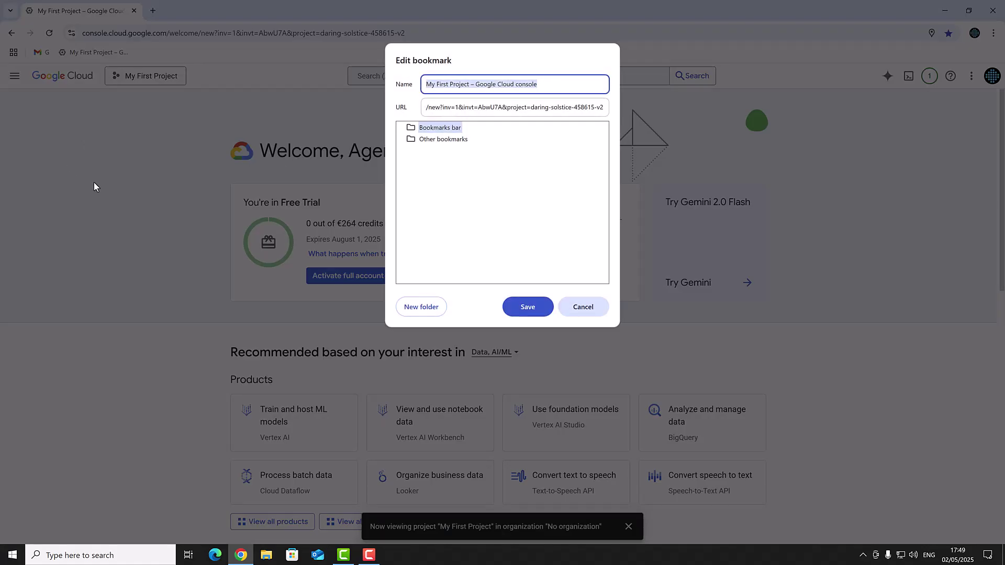
pyautogui.write('GCP')
pyautogui.click(521, 307)
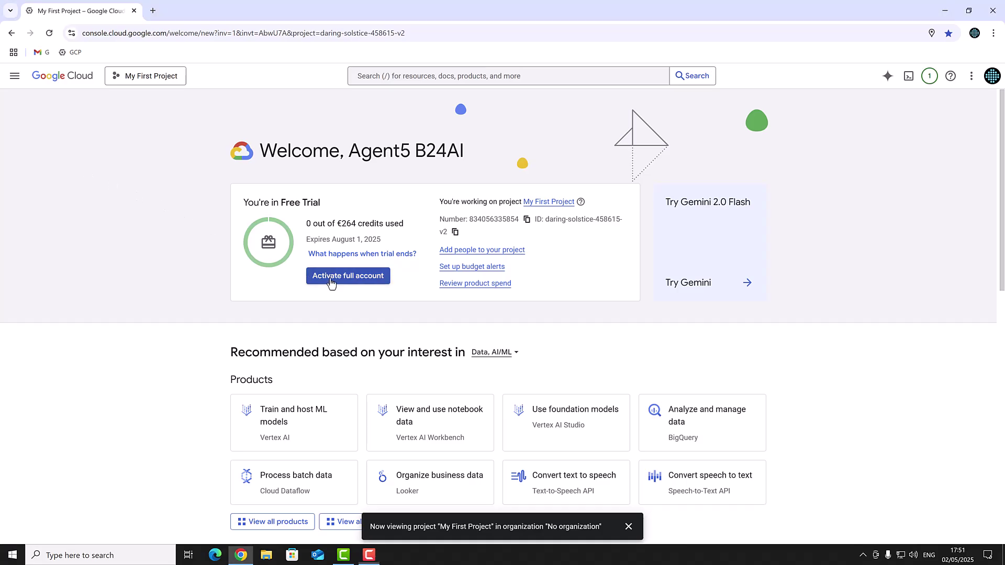
# Activate the full Google Cloud account and acknowledge the success message
pyautogui.click(331, 282)
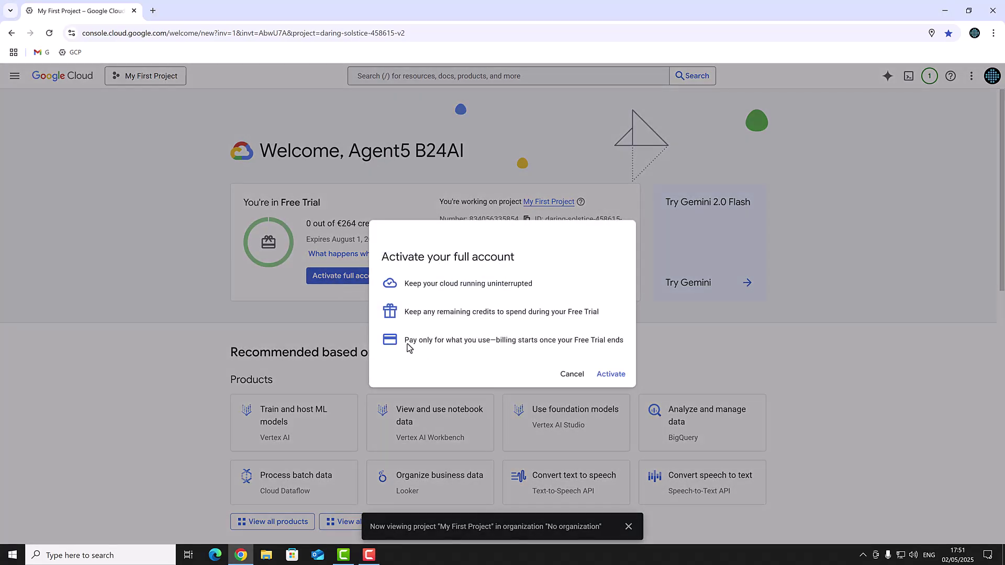
pyautogui.click(612, 374)
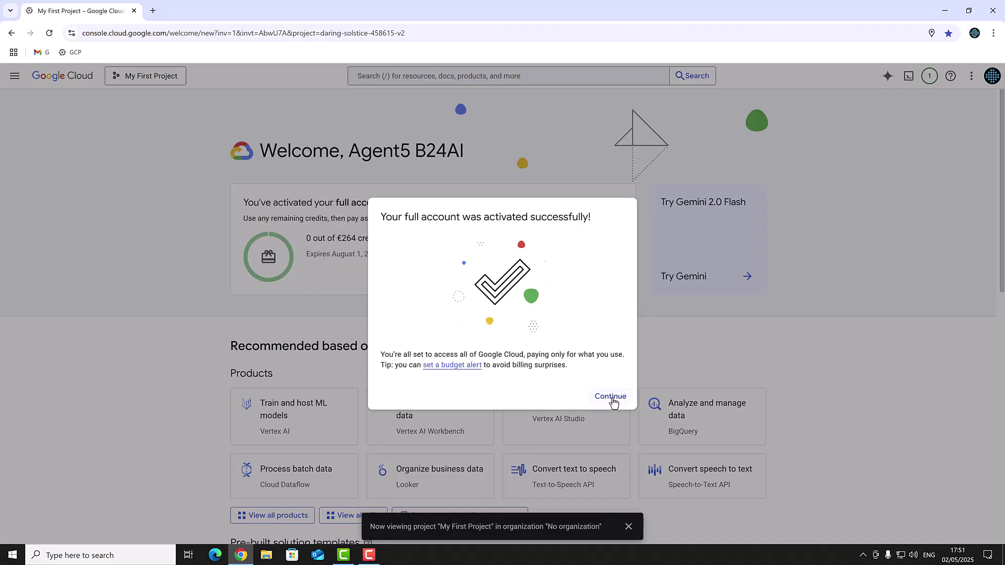
pyautogui.click(611, 397)
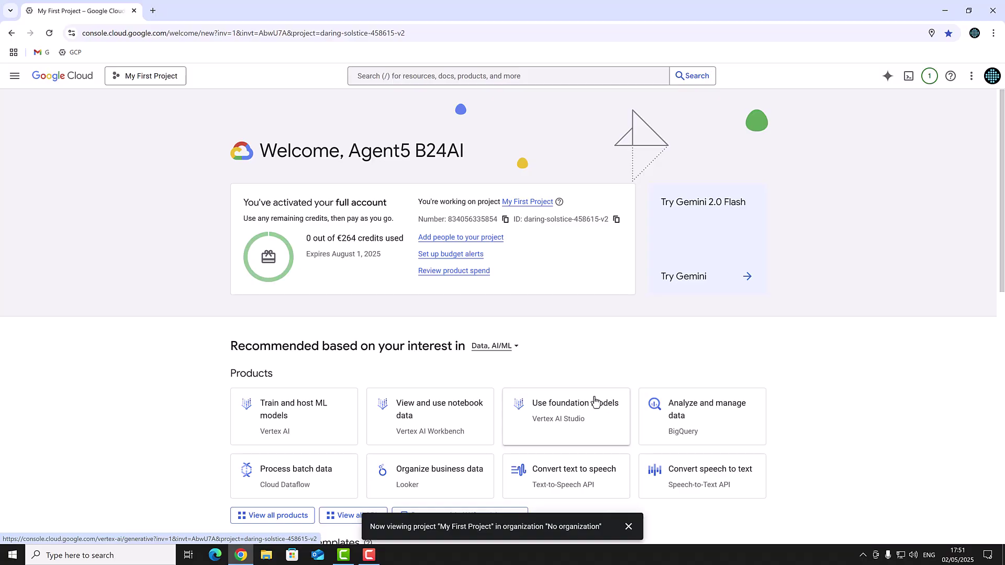